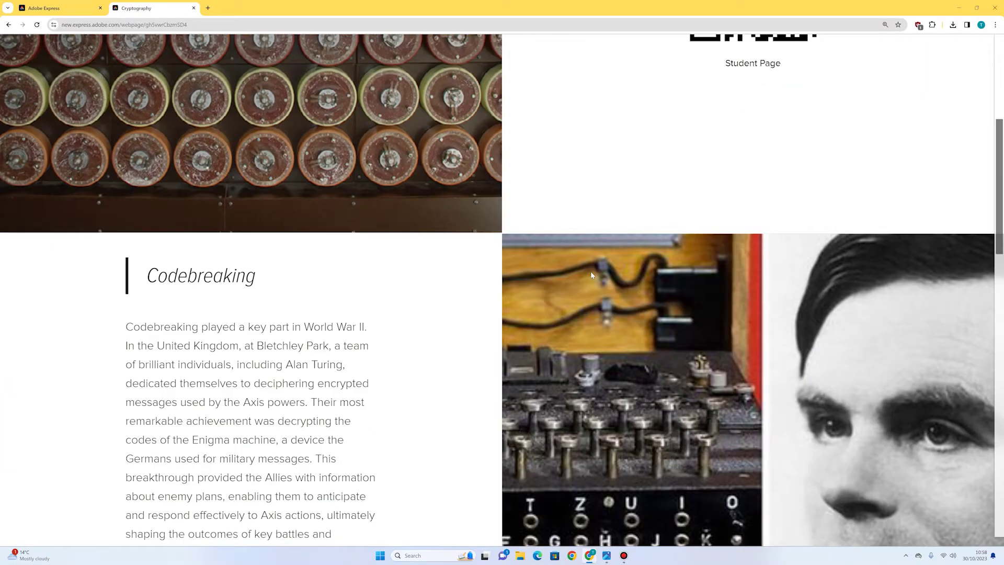
scroll(592, 273, down, 4)
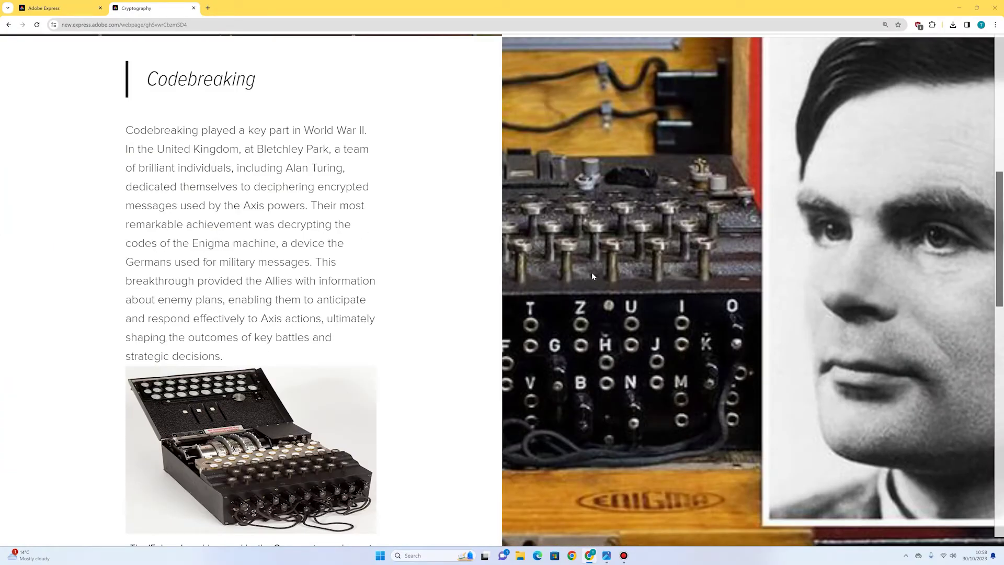
Scroll the Cryptography page past Codebreaking to the inner and outer cipher wheel images
scroll(592, 275, down, 10)
scroll(598, 277, up, 1)
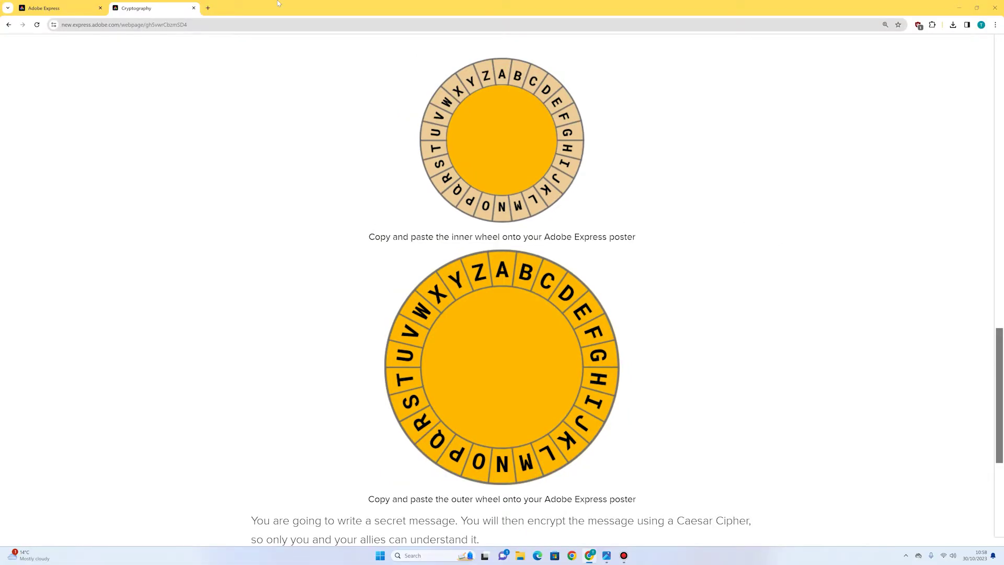
Start a new Landscape 16:9 design in Adobe Express
click(73, 7)
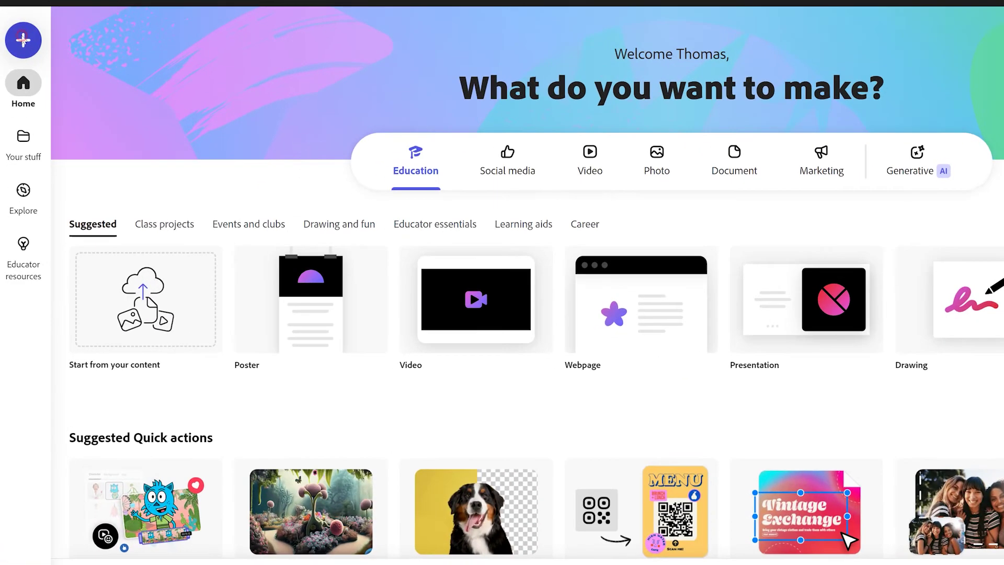
click(22, 39)
click(130, 212)
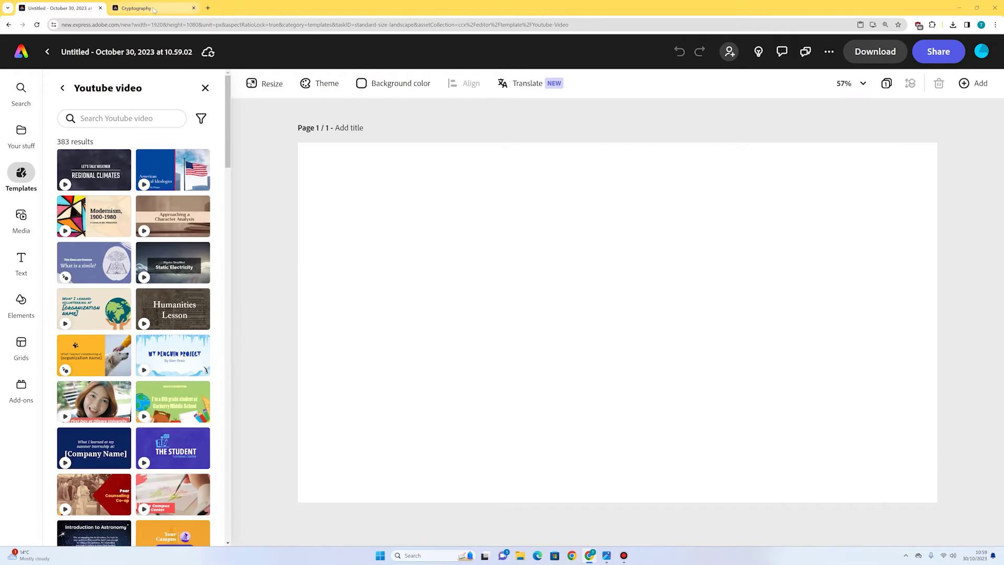
Copy the orange outer cipher wheel image from the Cryptography page and paste it onto the canvas
click(155, 9)
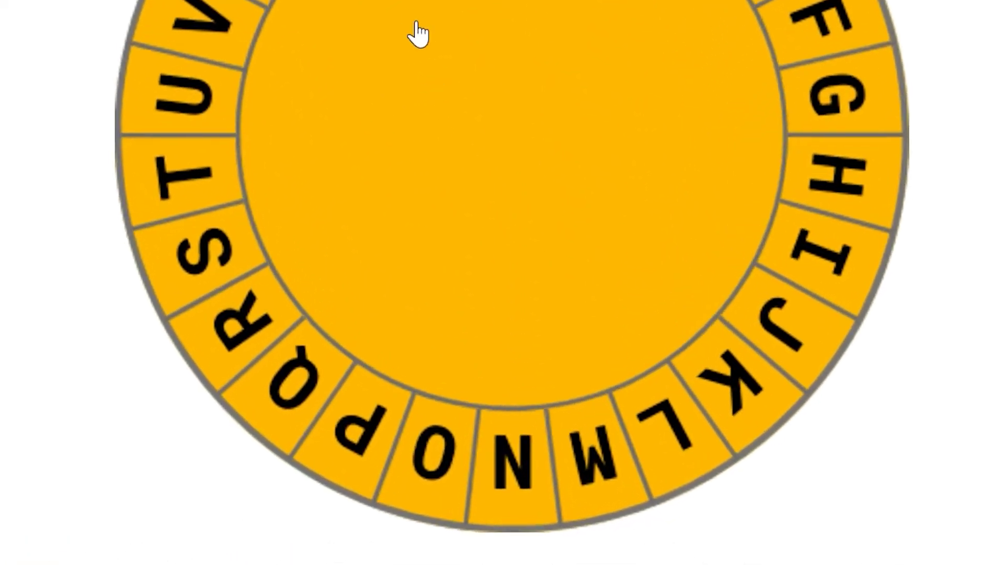
right_click(411, 13)
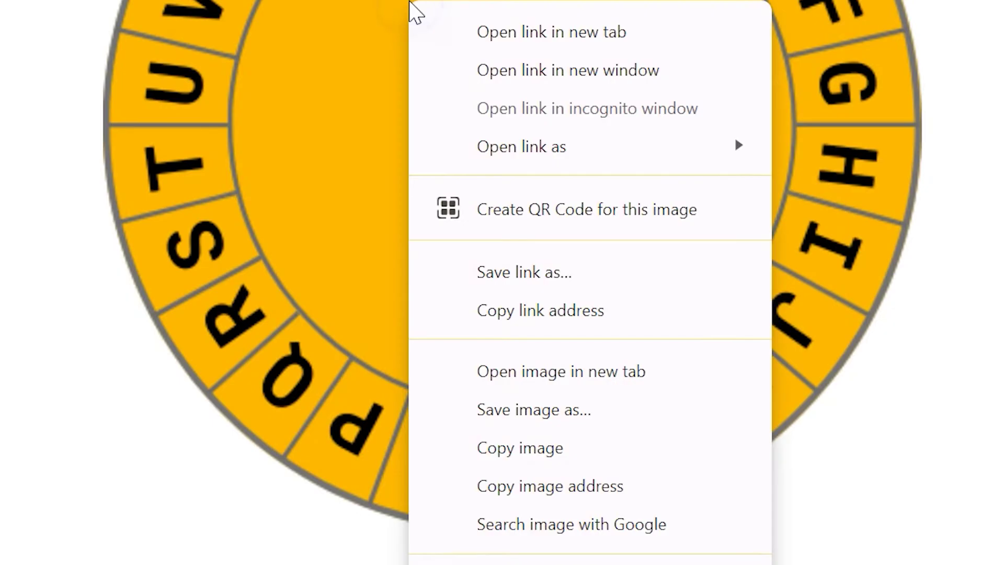
click(595, 449)
click(63, 8)
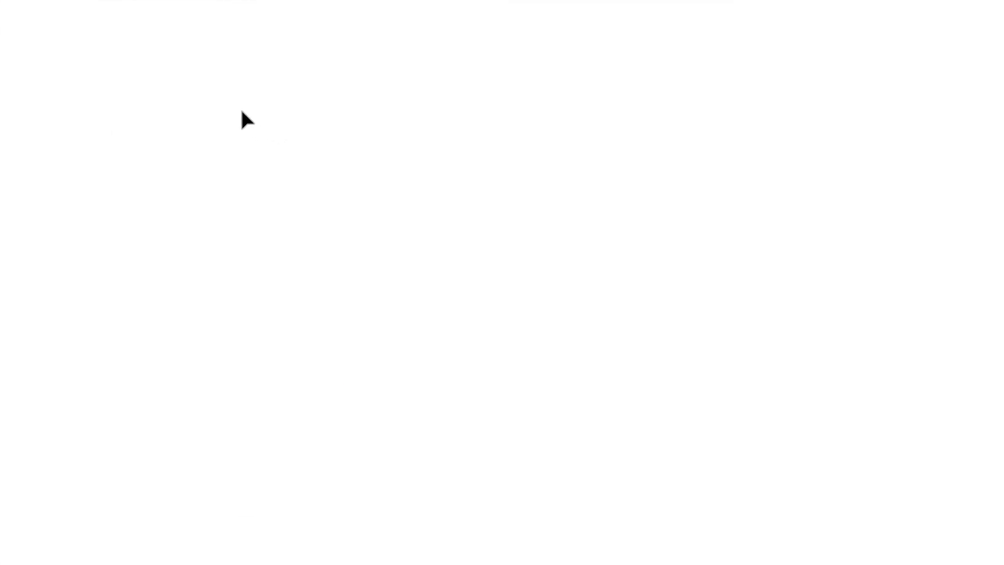
right_click(241, 112)
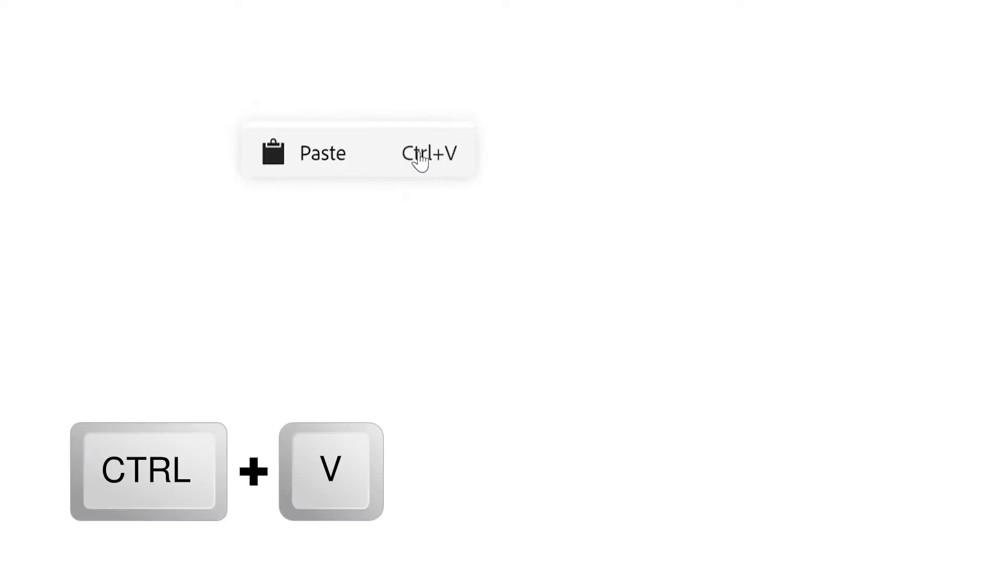
click(417, 155)
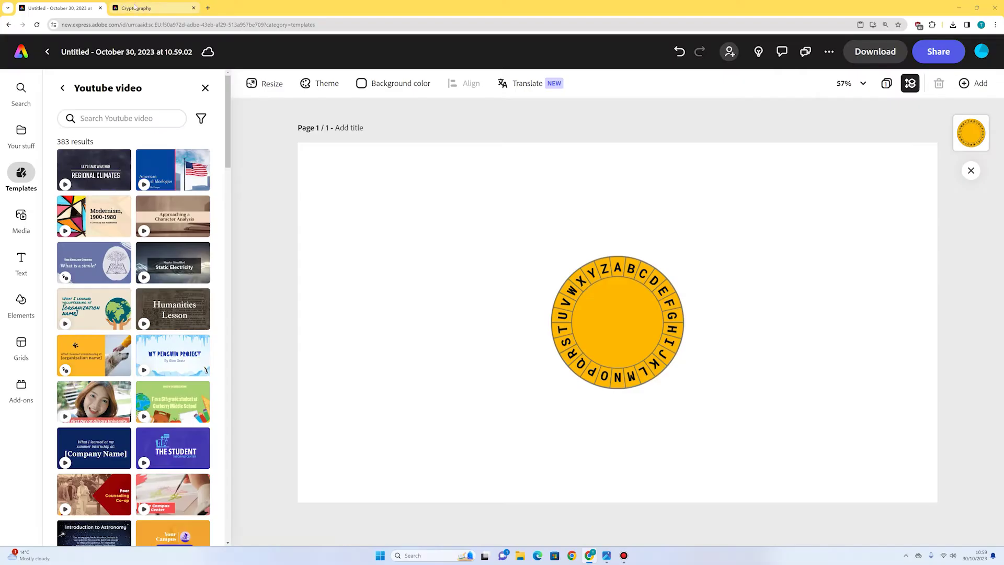
click(135, 7)
Copy the beige inner cipher wheel image and paste it centred over the outer wheel
scroll(575, 209, up, 1)
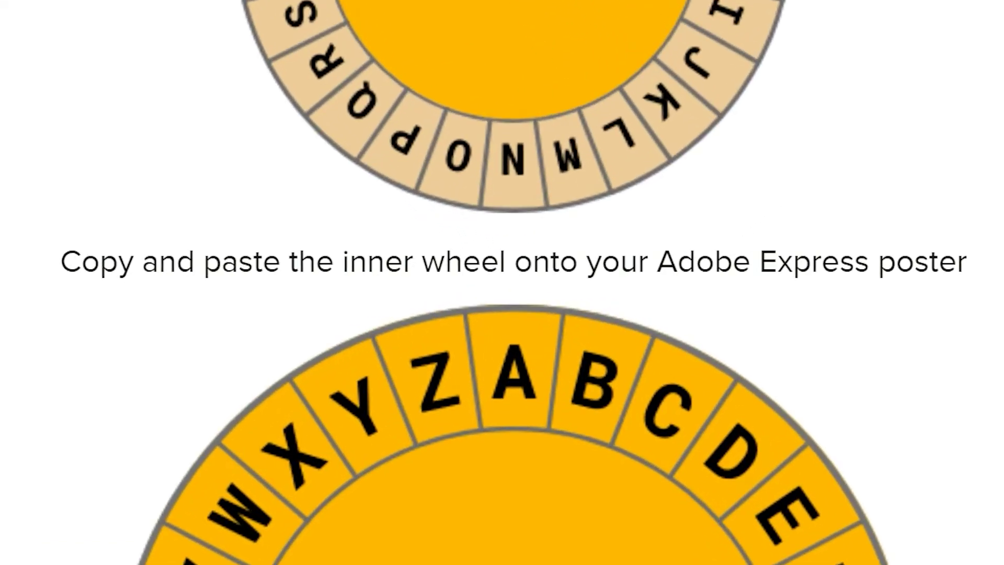
right_click(495, 539)
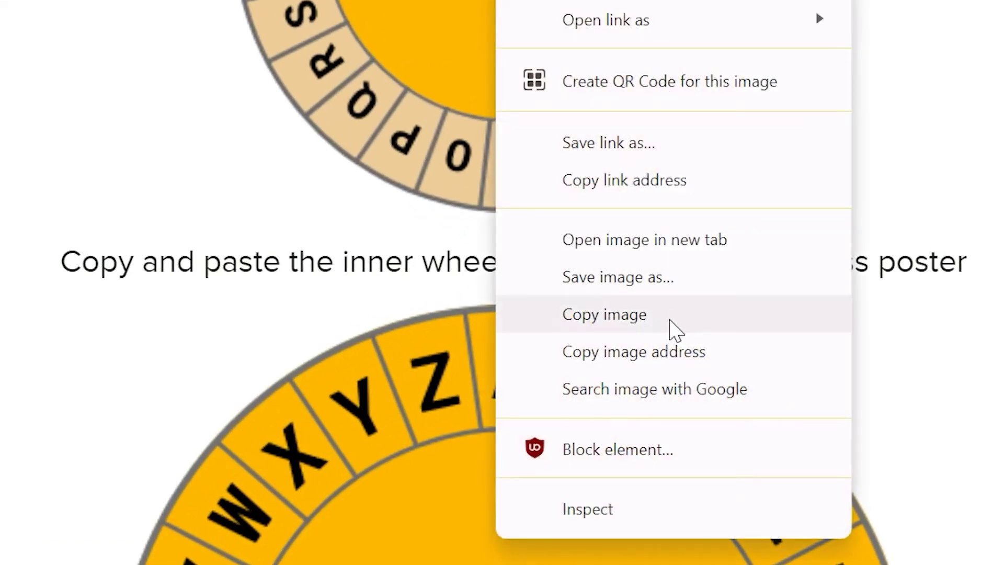
click(668, 323)
click(58, 8)
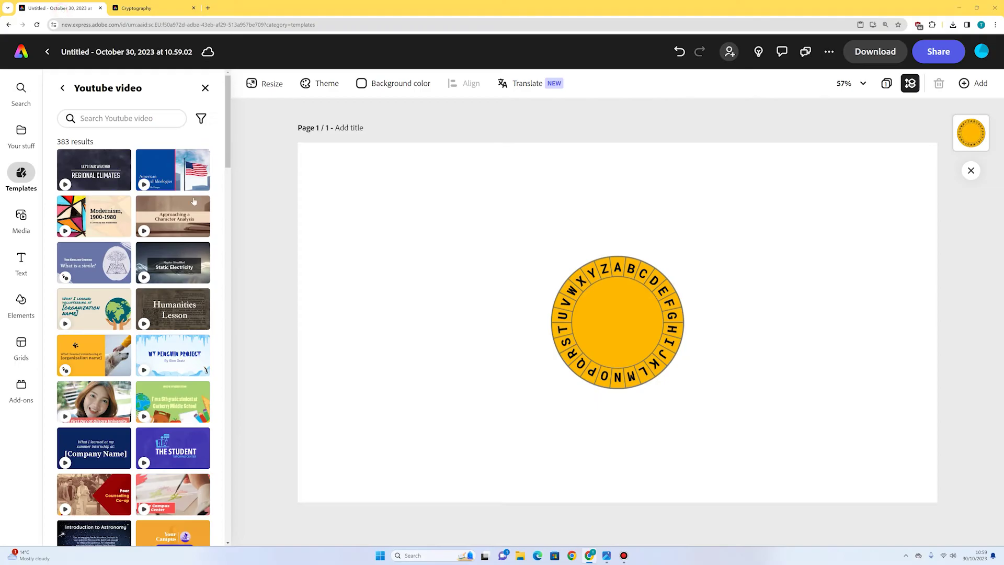
right_click(491, 233)
click(521, 247)
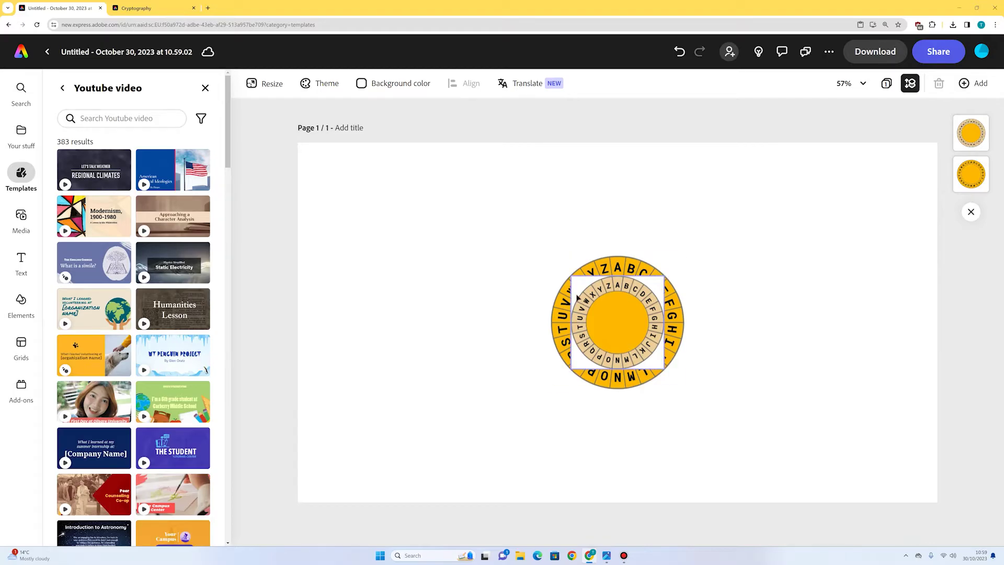
Crop the inner cipher wheel image to a Circle shape
click(623, 333)
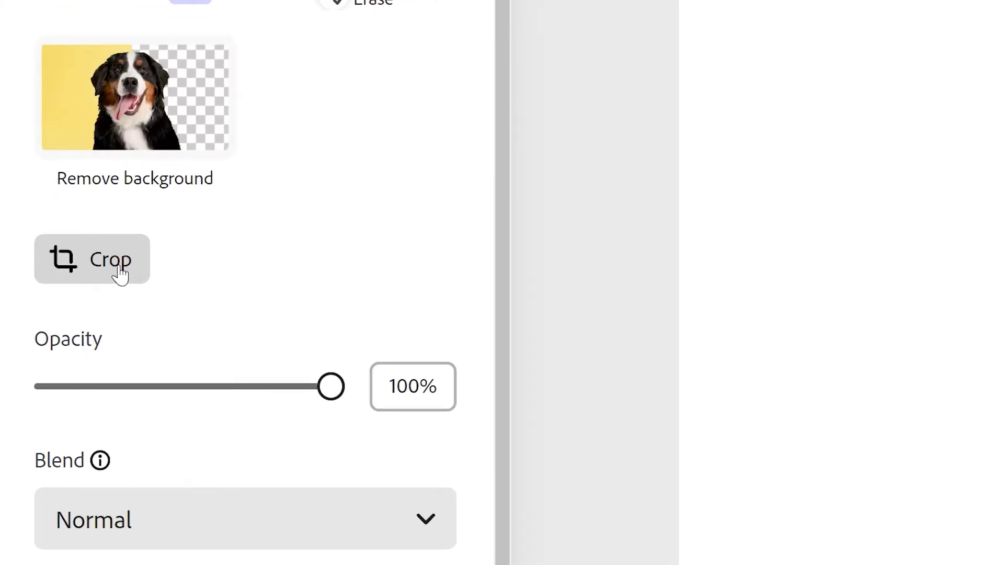
click(79, 297)
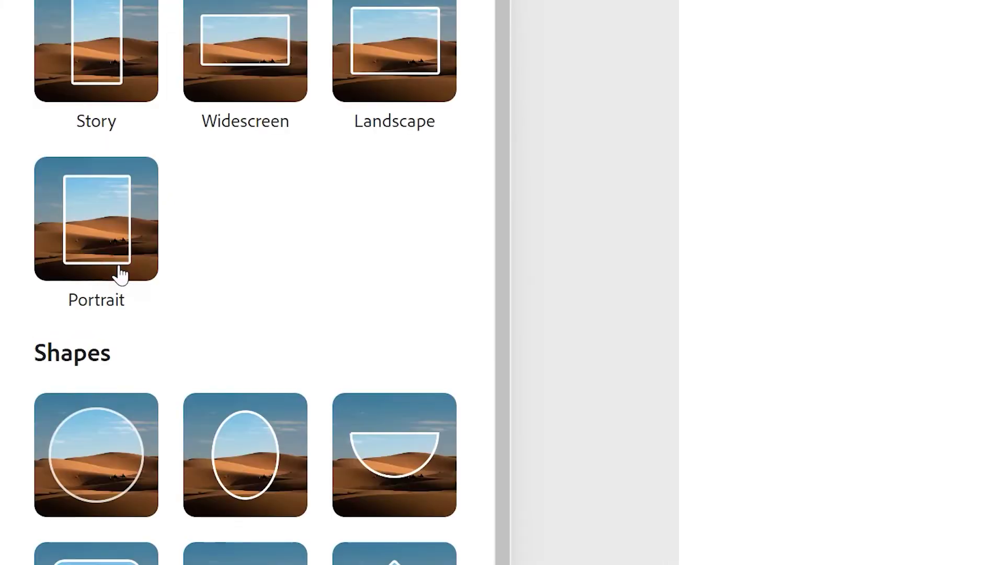
click(99, 446)
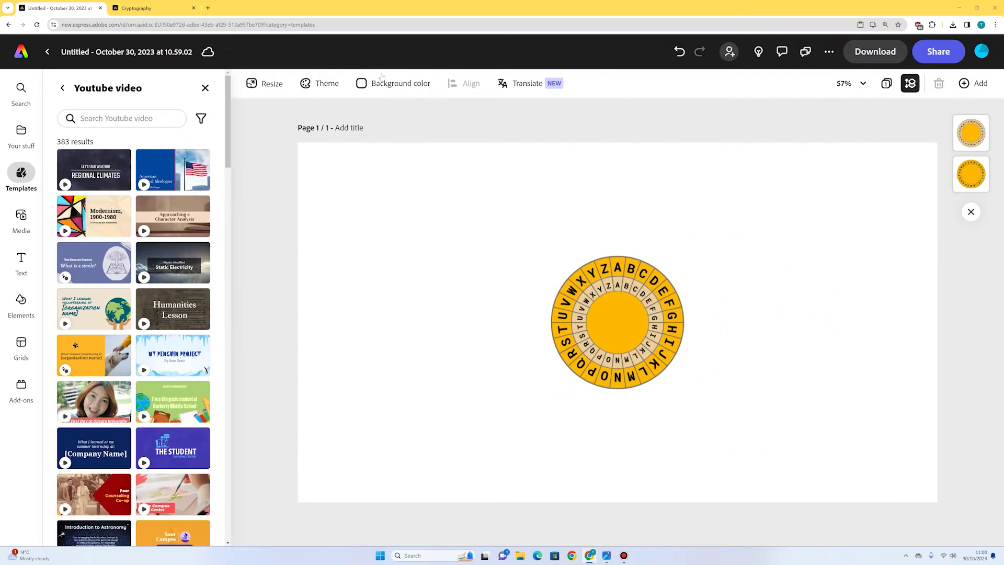
Set the page background to the first recommended light lavender swatch
click(387, 89)
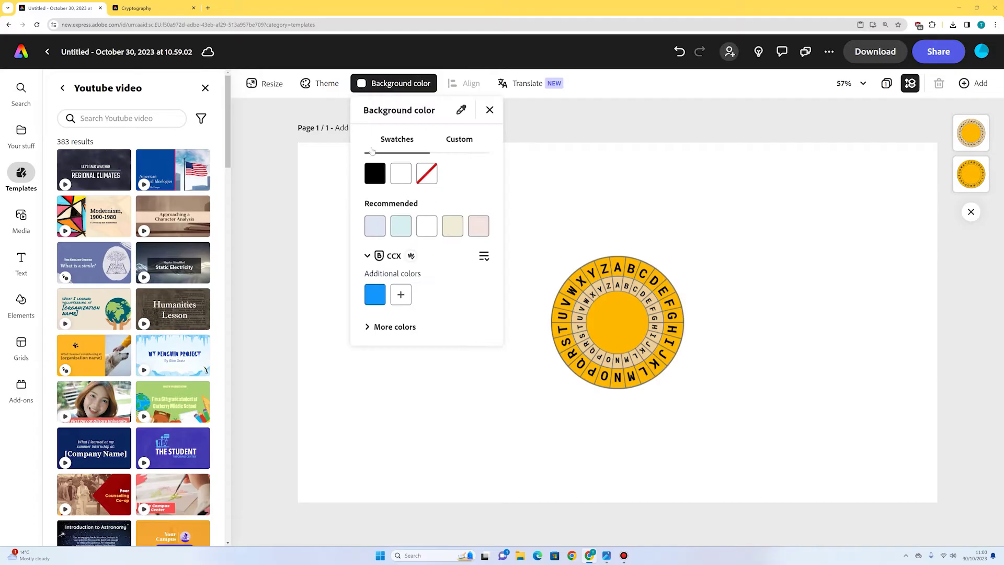
click(379, 228)
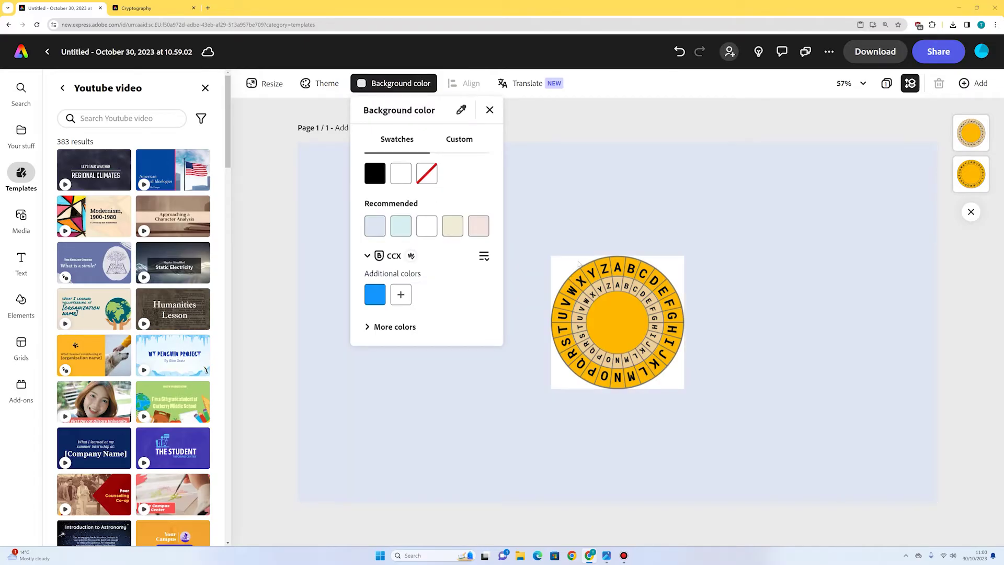
click(794, 275)
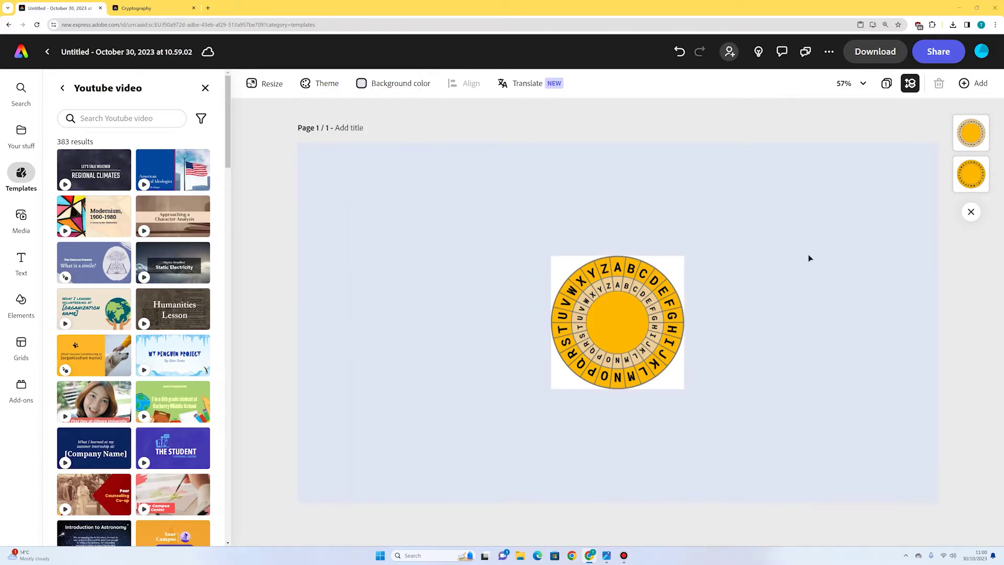
Crop the outer cipher wheel image to a Circle shape
click(676, 264)
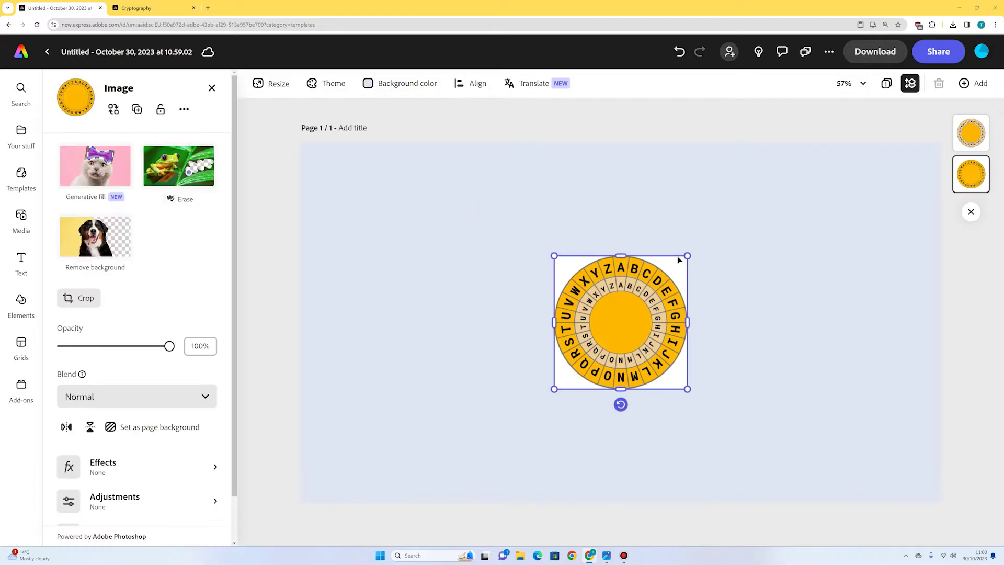
click(85, 298)
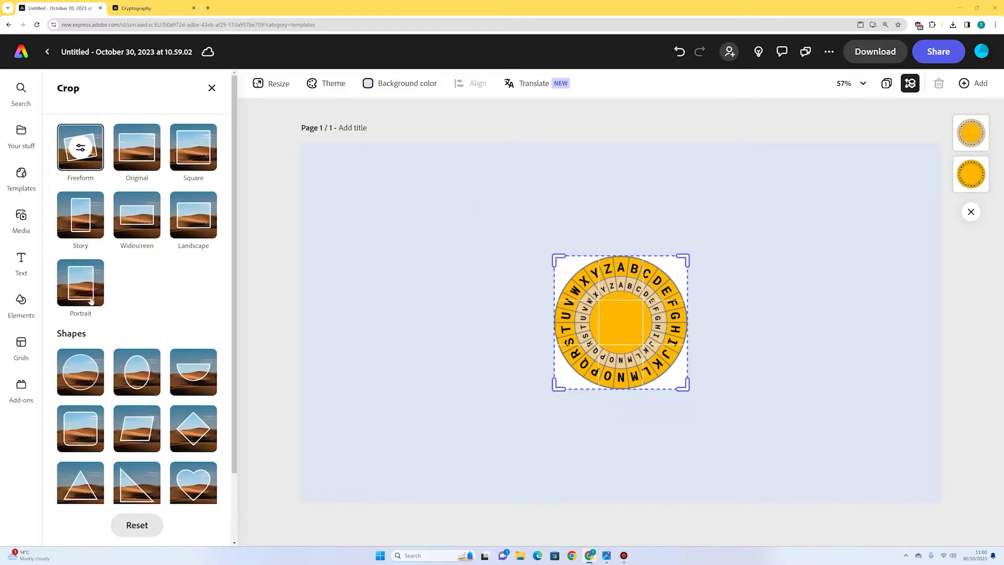
click(83, 371)
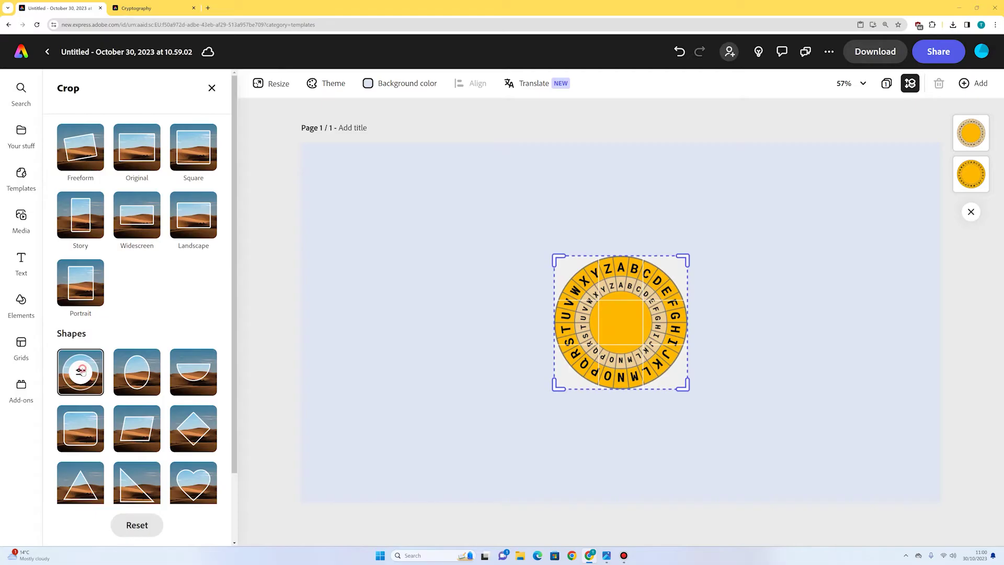
click(806, 283)
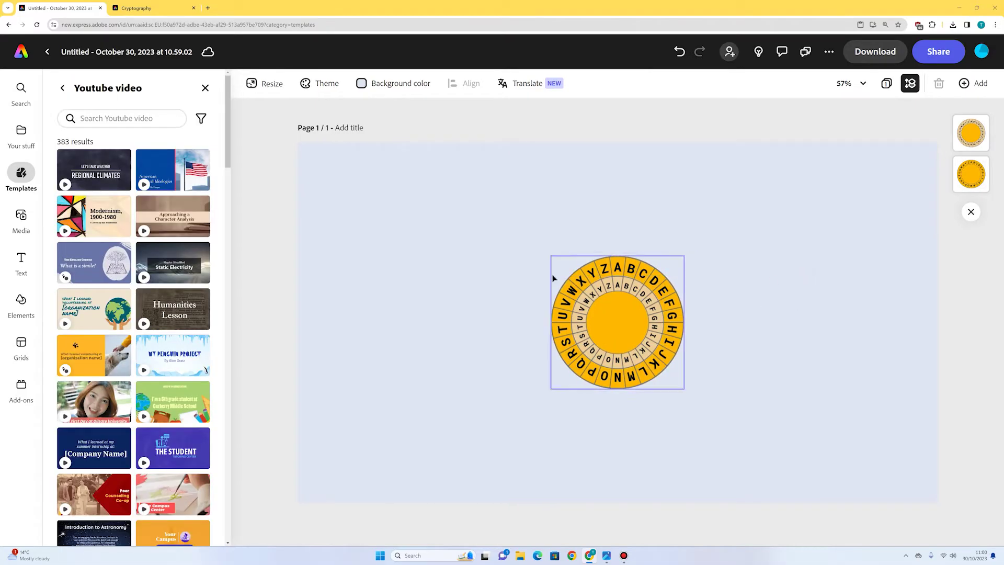
Move and enlarge both wheel layers together, then undo the enlargement
drag(504, 228, 748, 412)
drag(617, 320, 694, 287)
drag(772, 362, 863, 426)
click(897, 408)
key(ctrl+z)
Return the cipher wheel to upright and close the template list
click(774, 451)
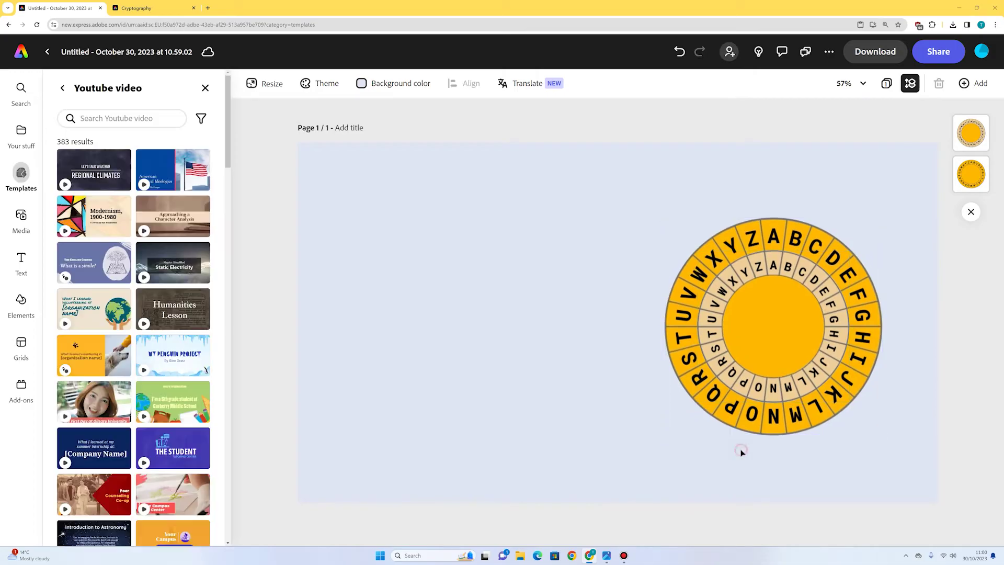
click(780, 234)
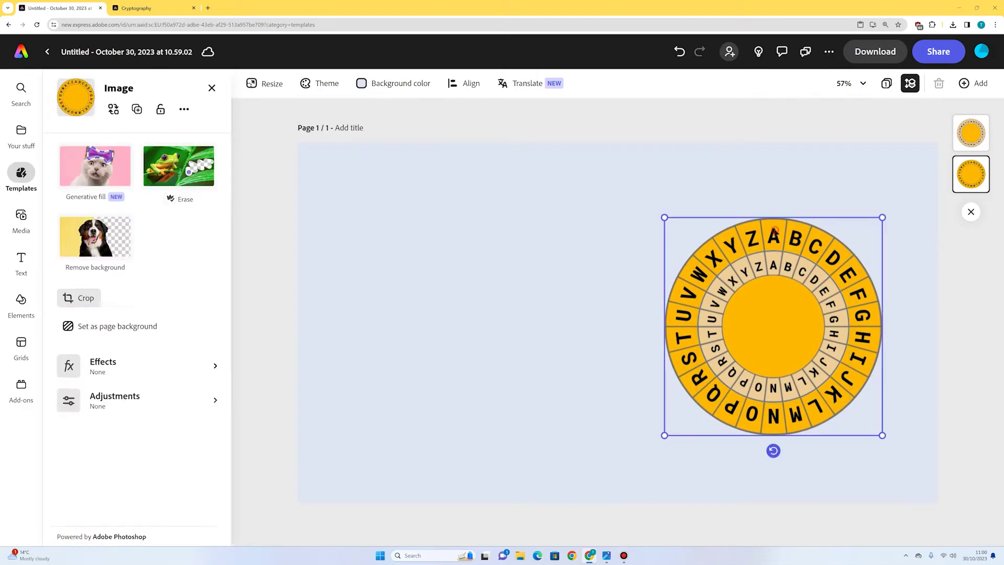
drag(776, 450, 776, 341)
click(768, 192)
key(Escape)
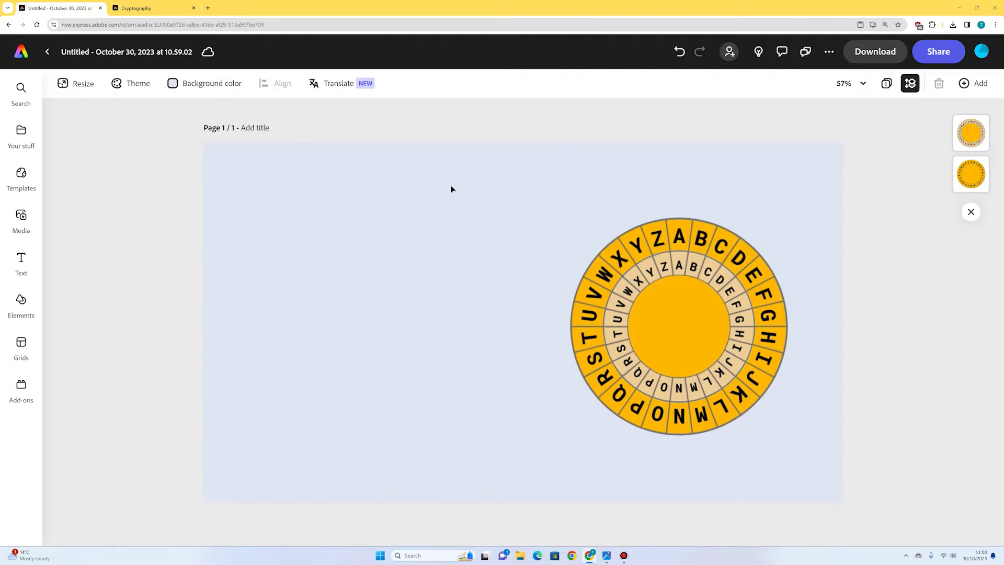
Search photos for 'code' and set the dark-blue code image as the page background
click(21, 216)
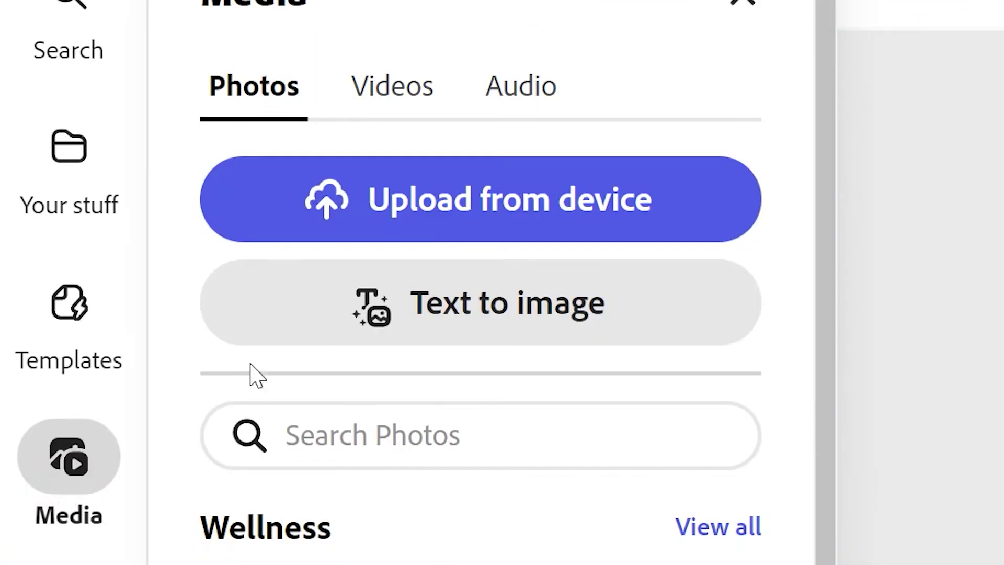
click(495, 450)
text(code)
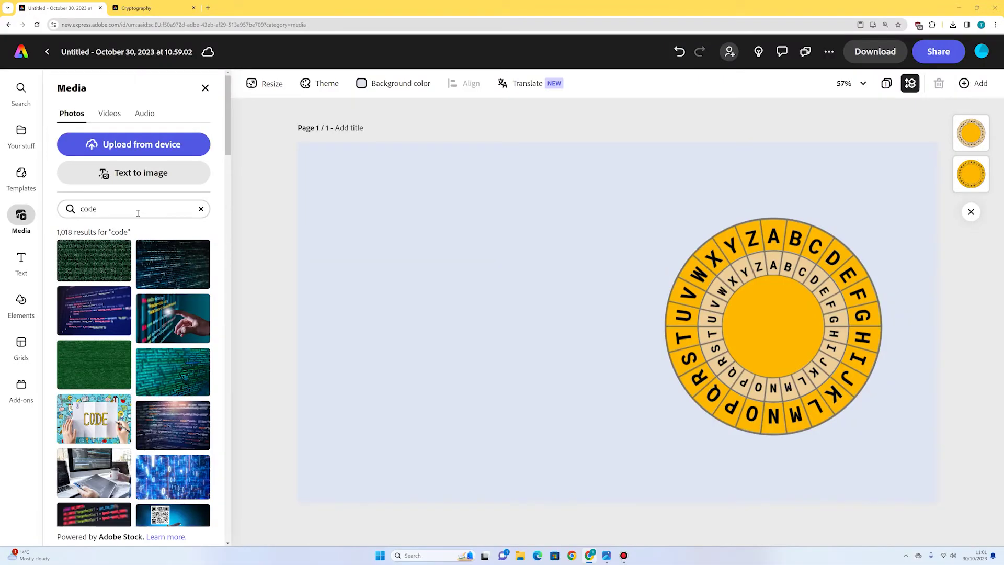
scroll(121, 413, down, 10)
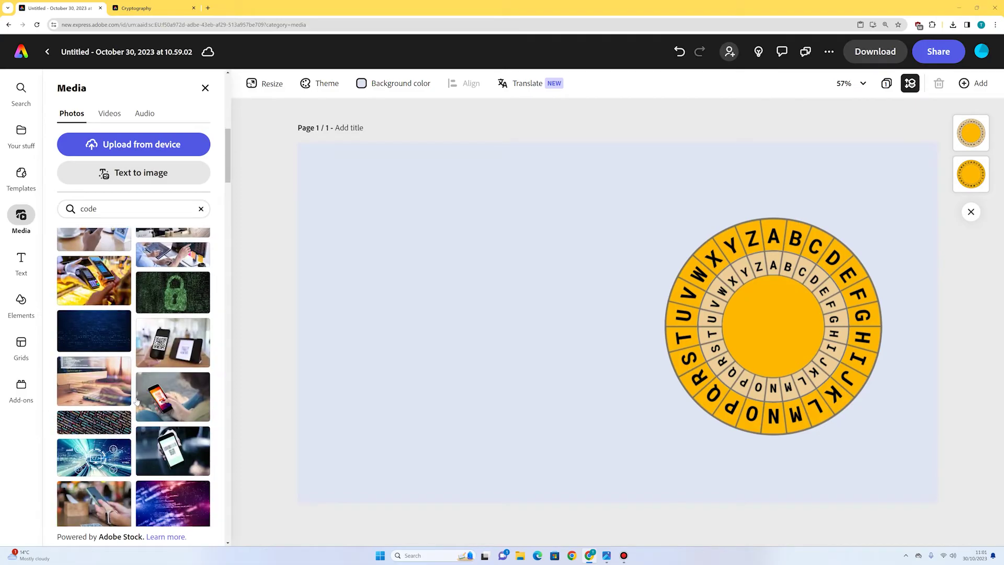
click(102, 327)
click(391, 187)
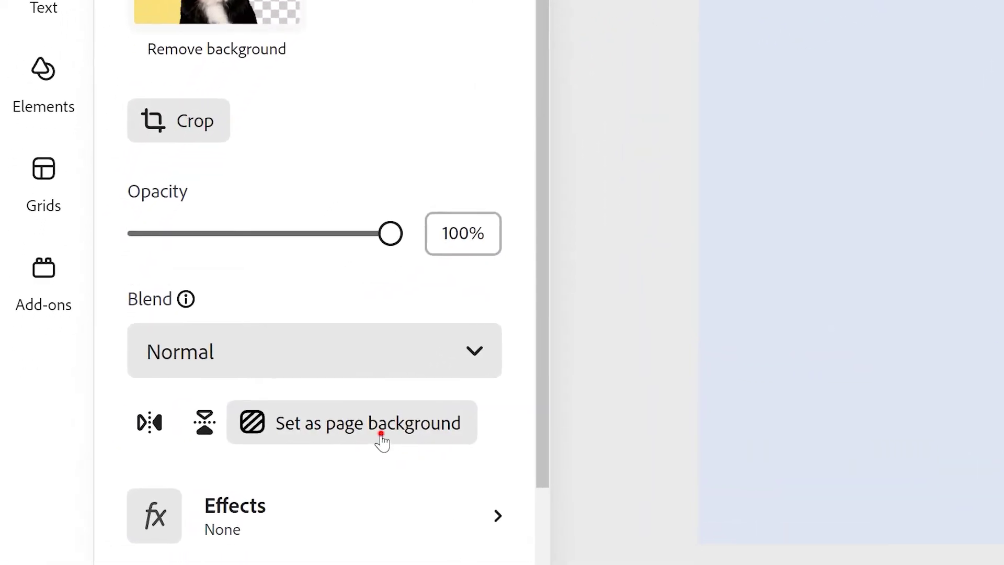
click(382, 436)
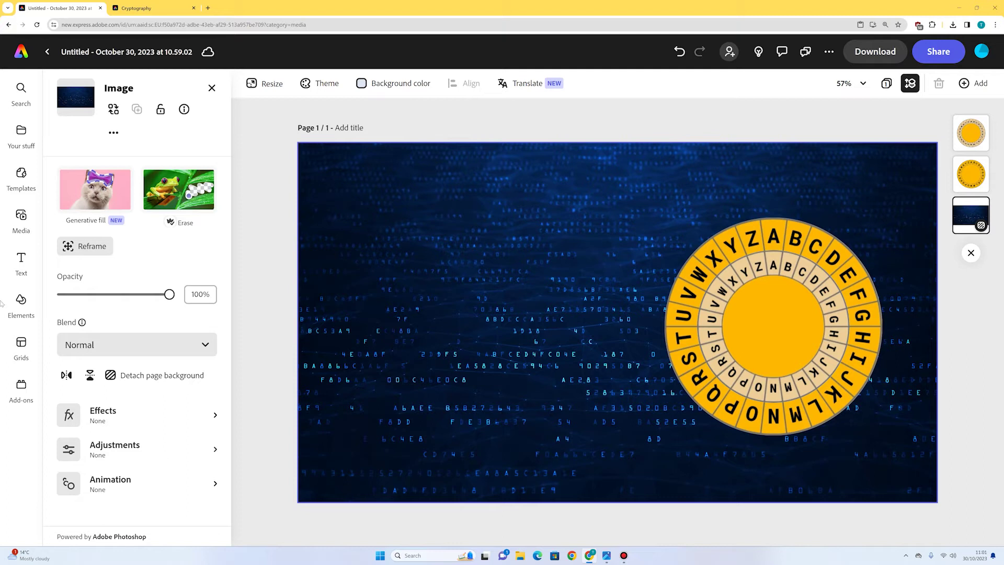
click(21, 217)
Search photos for 'world war two' and add the bomber photo to the page
click(64, 206)
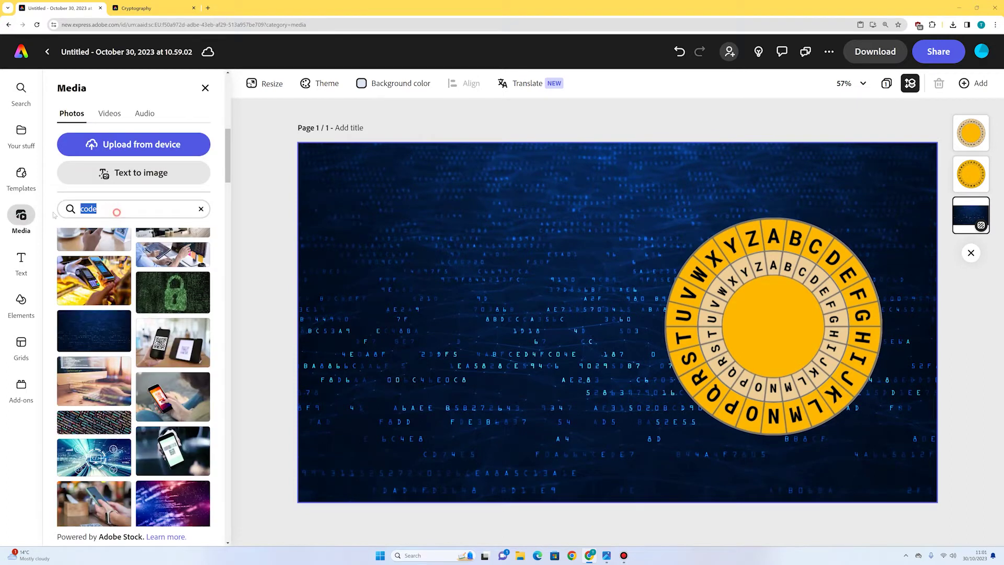
text(wo)
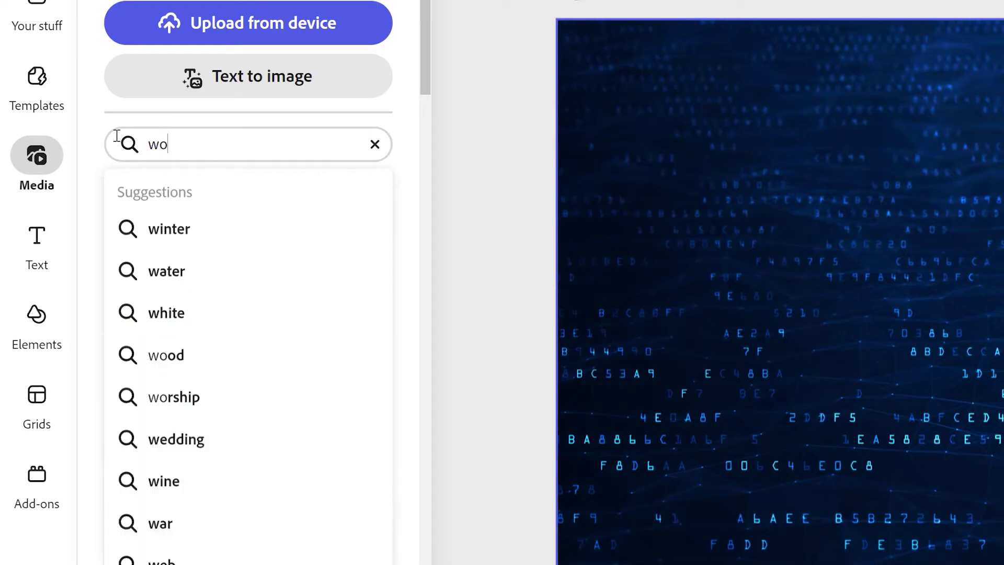
text(rld war t)
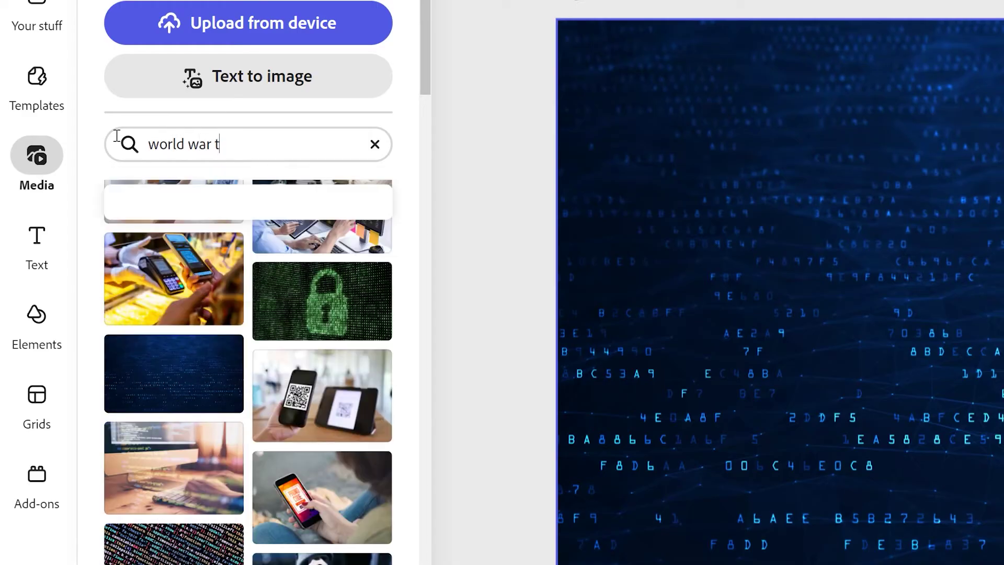
text(wo)
key(Return)
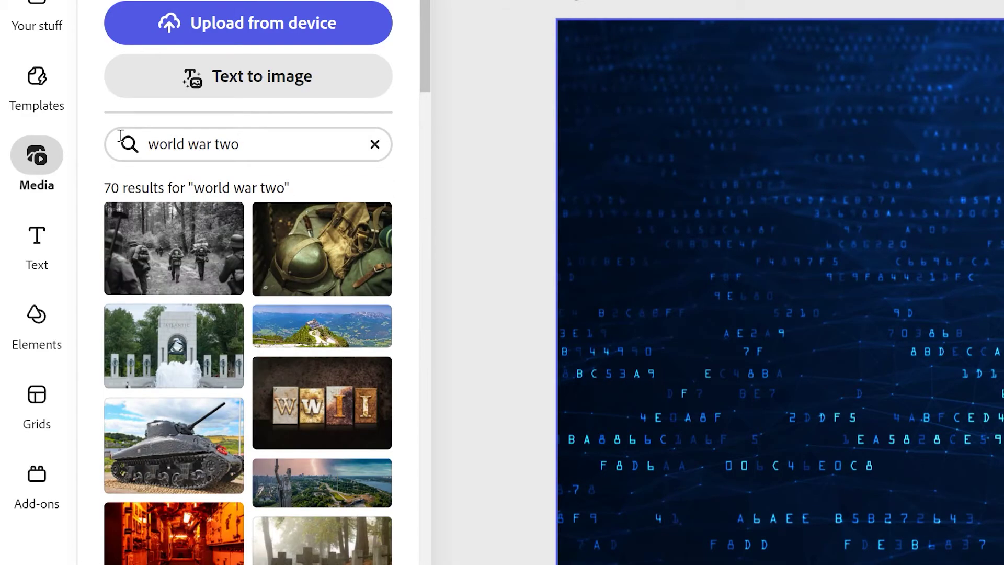
scroll(243, 541, down, 5)
scroll(243, 542, down, 3)
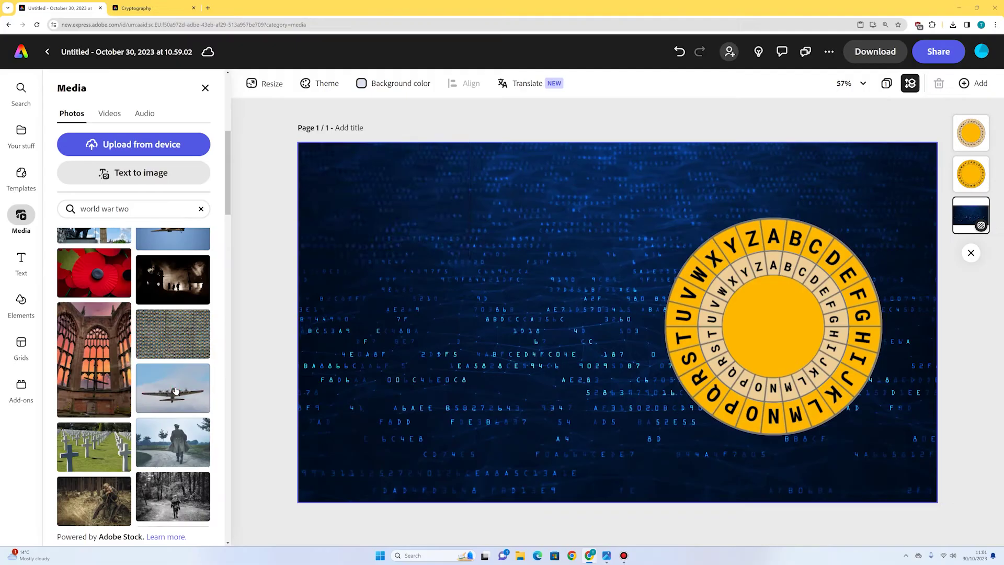
click(175, 392)
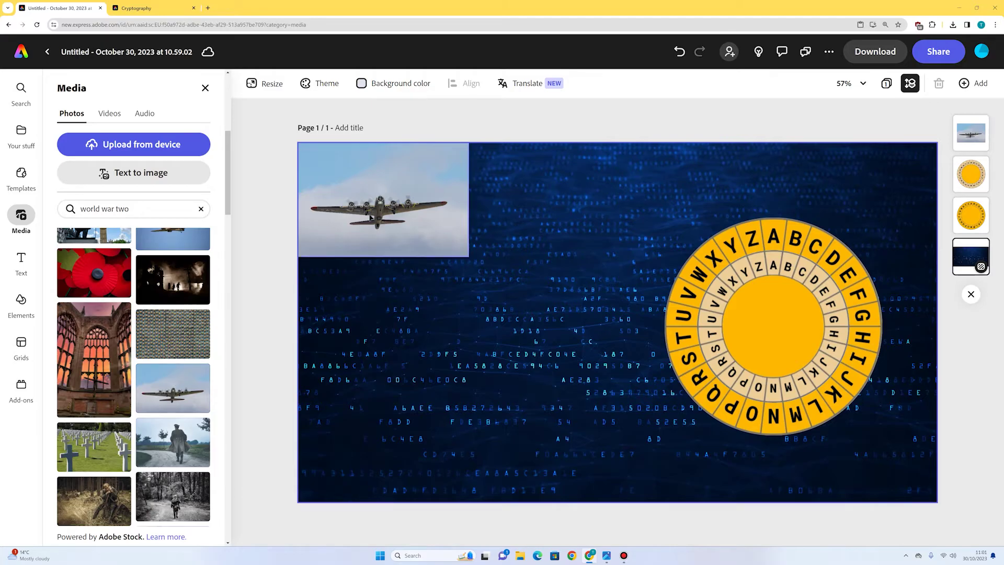
drag(349, 215, 396, 224)
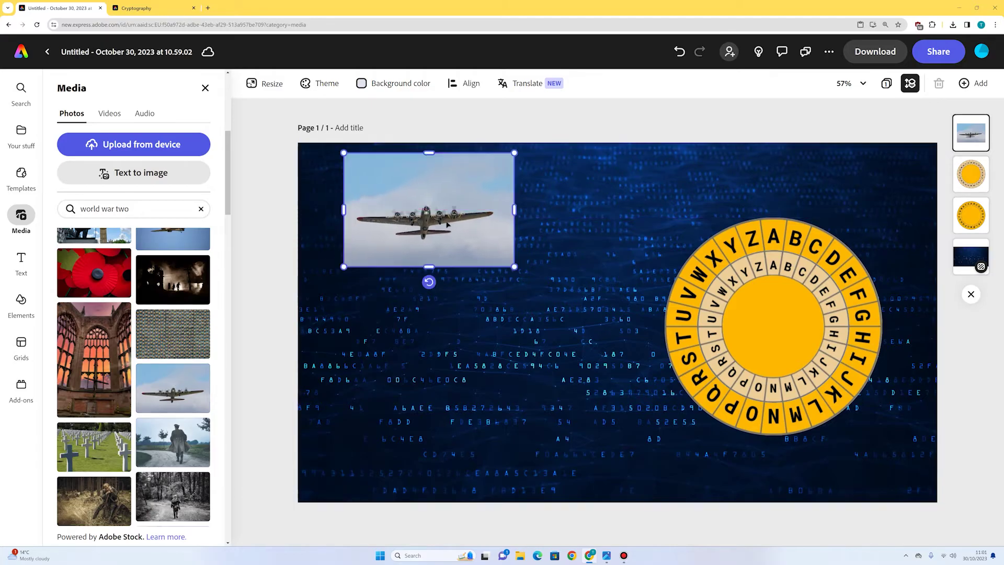
Remove the bomber's background, apply Multiply blend, and enlarge it across the upper left
click(205, 88)
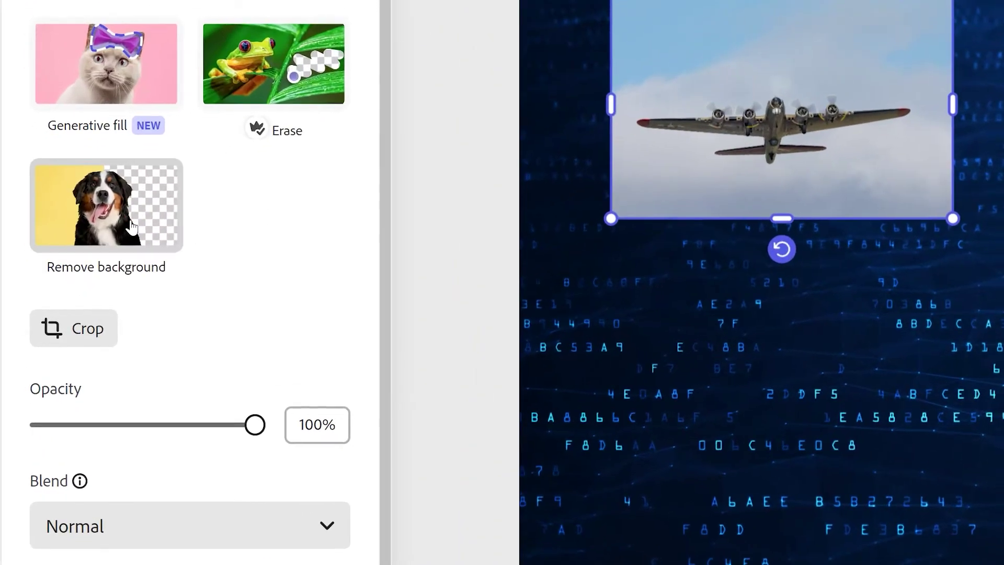
click(131, 227)
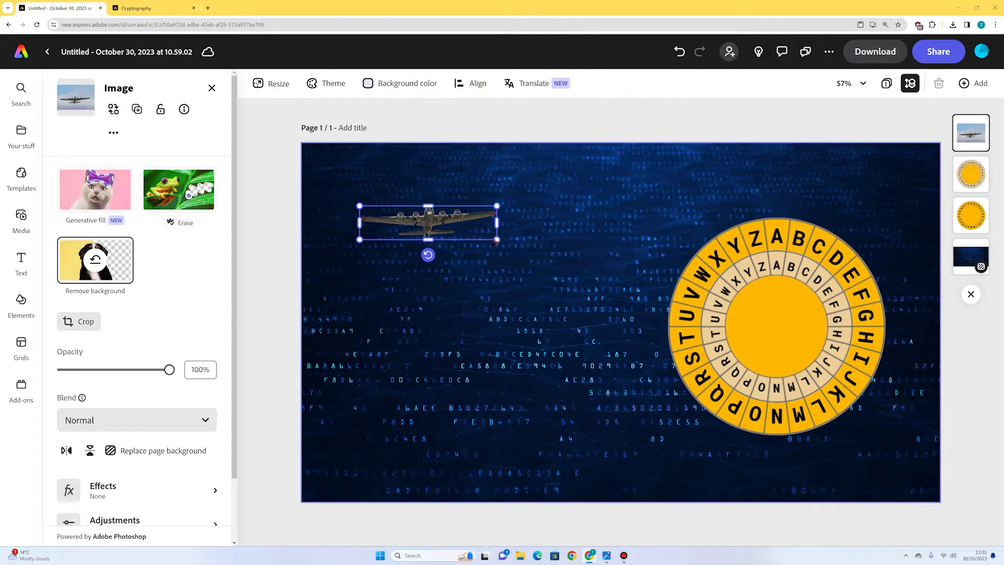
drag(498, 235, 506, 211)
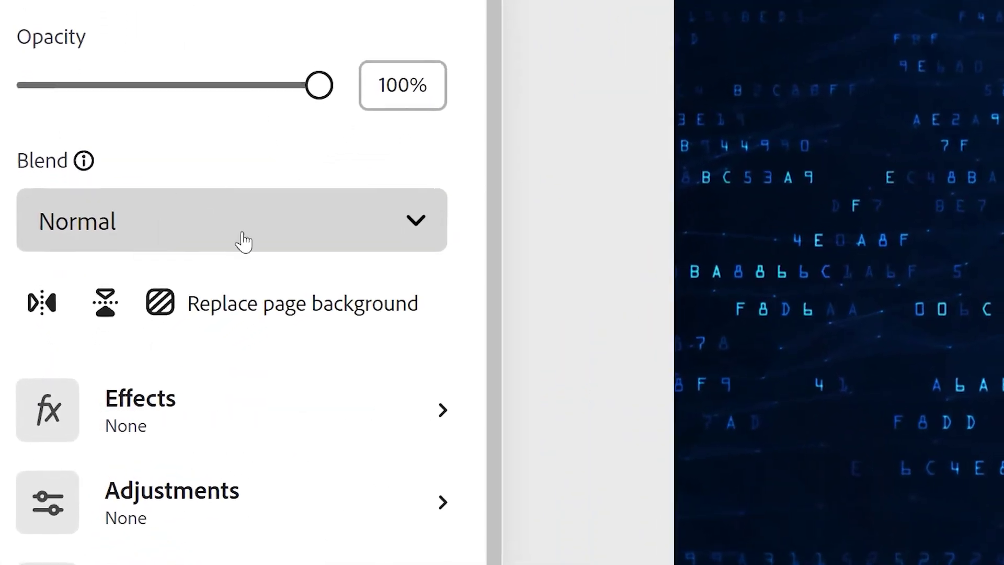
click(144, 225)
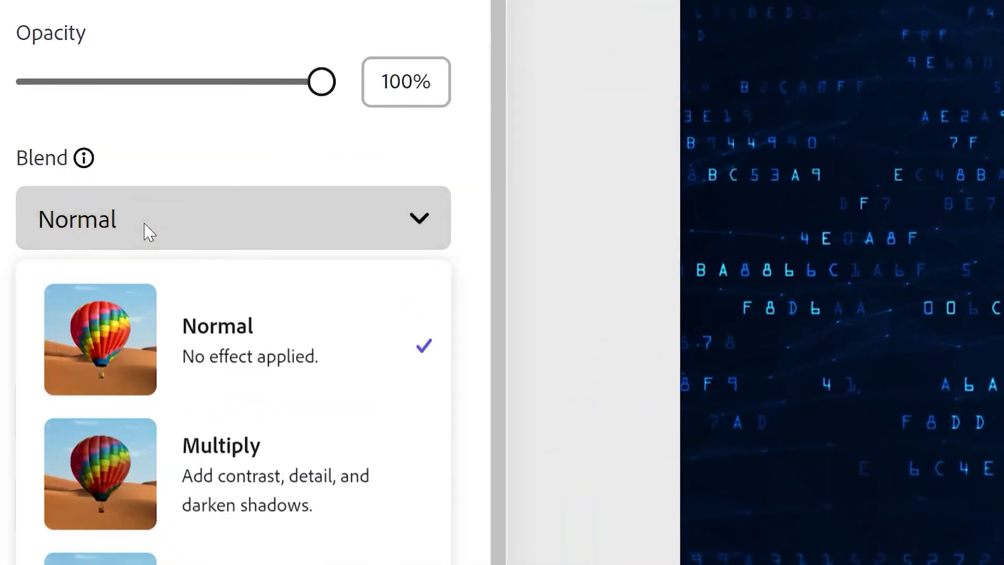
click(253, 503)
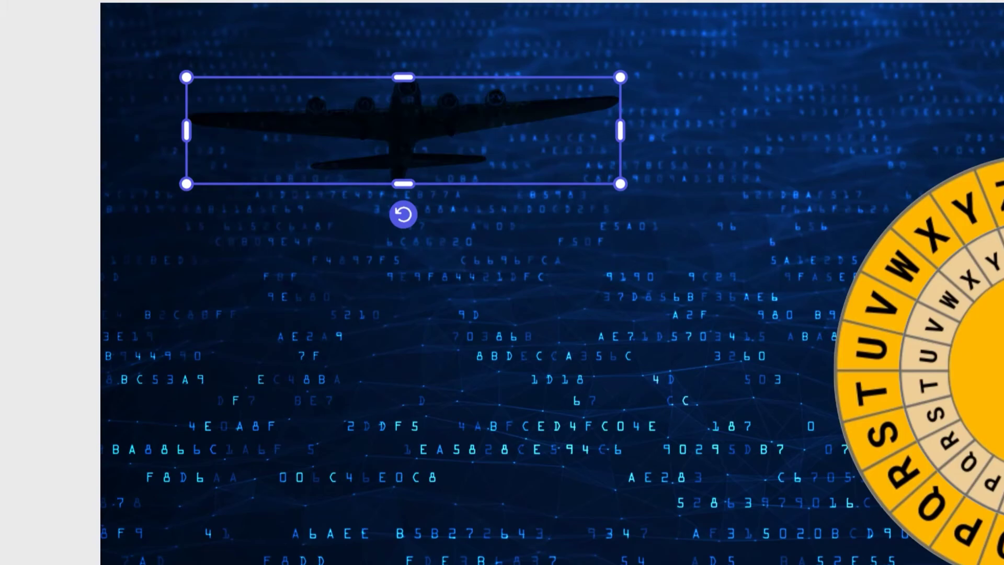
drag(621, 184, 759, 218)
drag(619, 128, 587, 110)
click(846, 0)
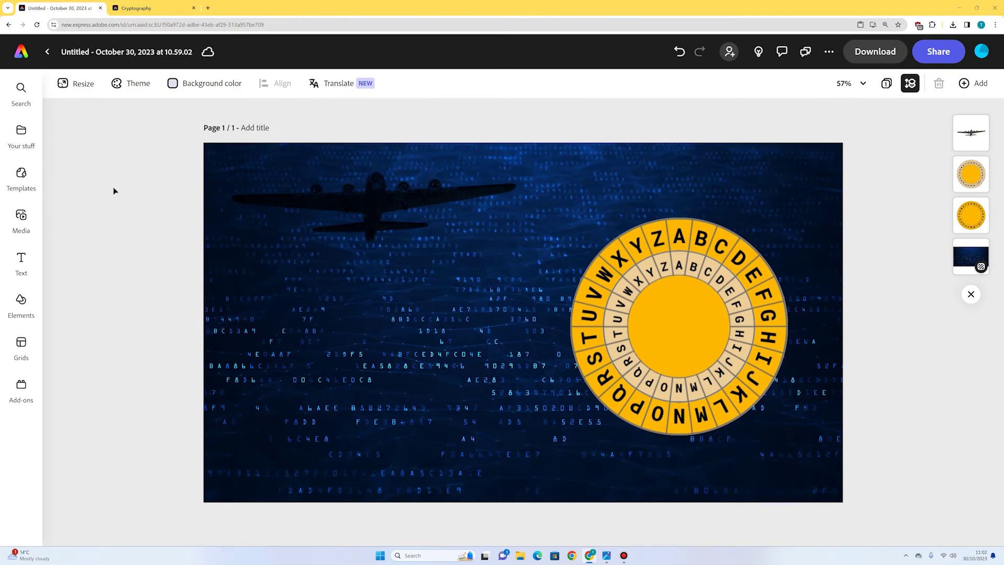
Add the soldier photo from the world war two results, enlarge it and move it beside the wheel
click(29, 221)
scroll(166, 317, down, 2)
scroll(167, 317, down, 5)
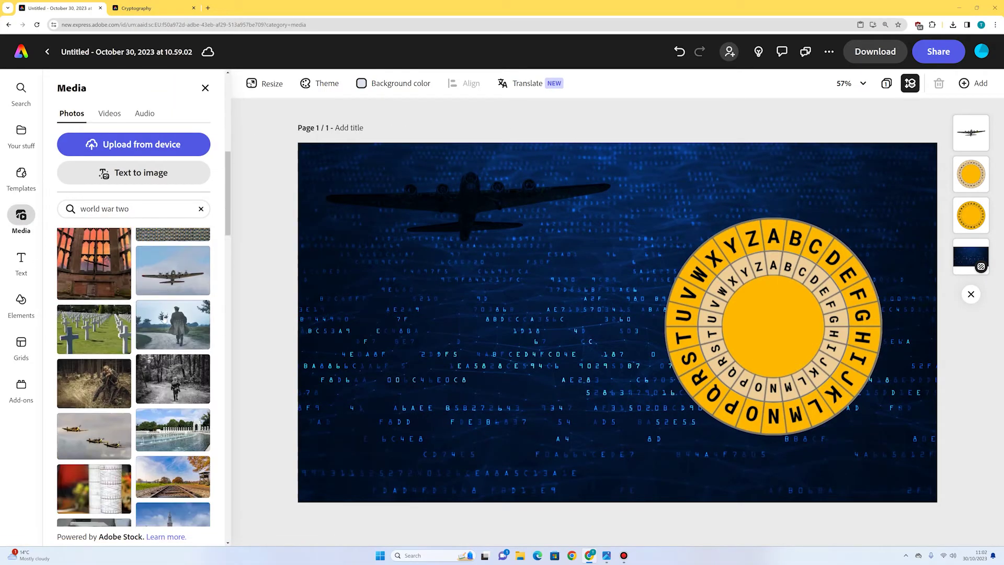
scroll(160, 317, down, 5)
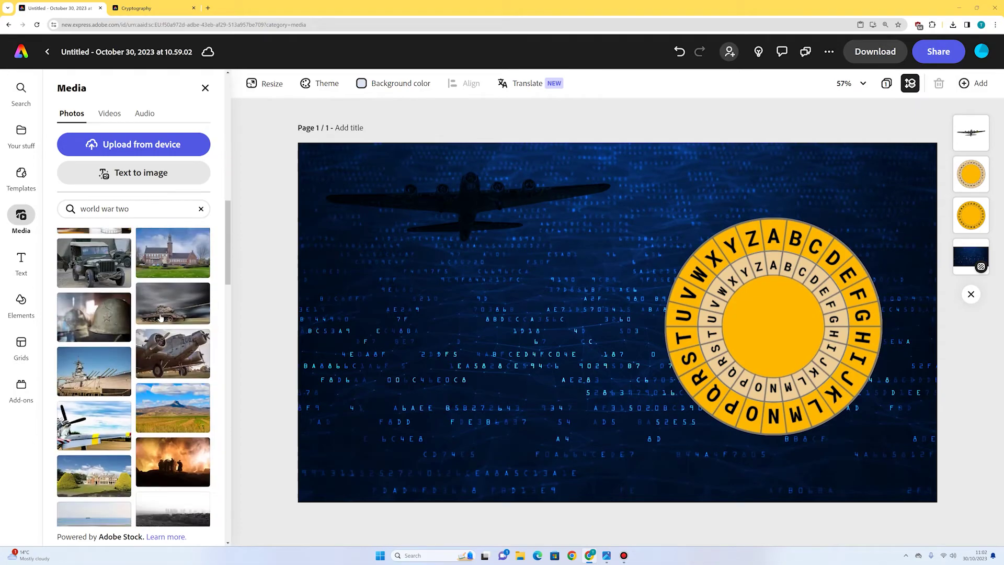
scroll(161, 317, down, 3)
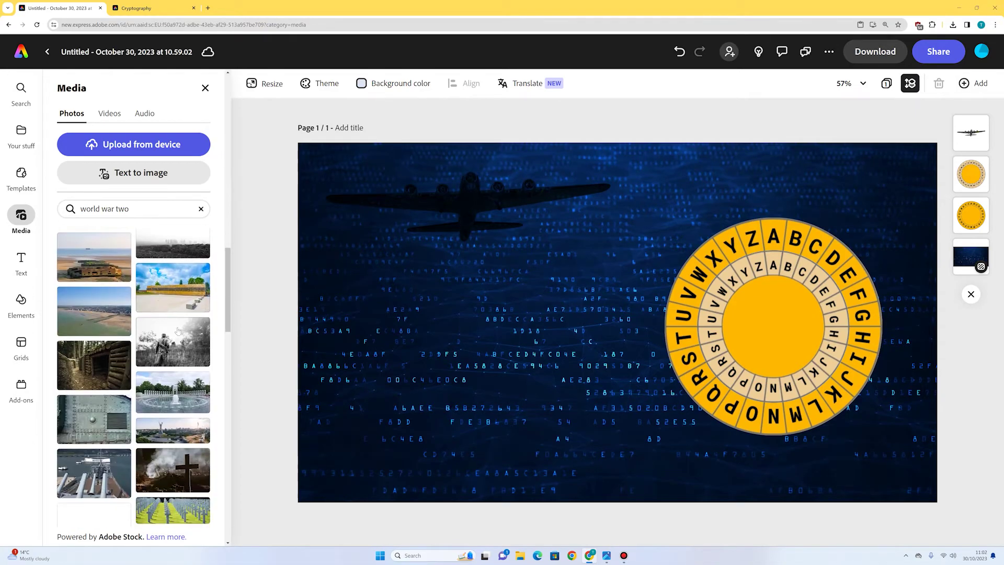
click(176, 339)
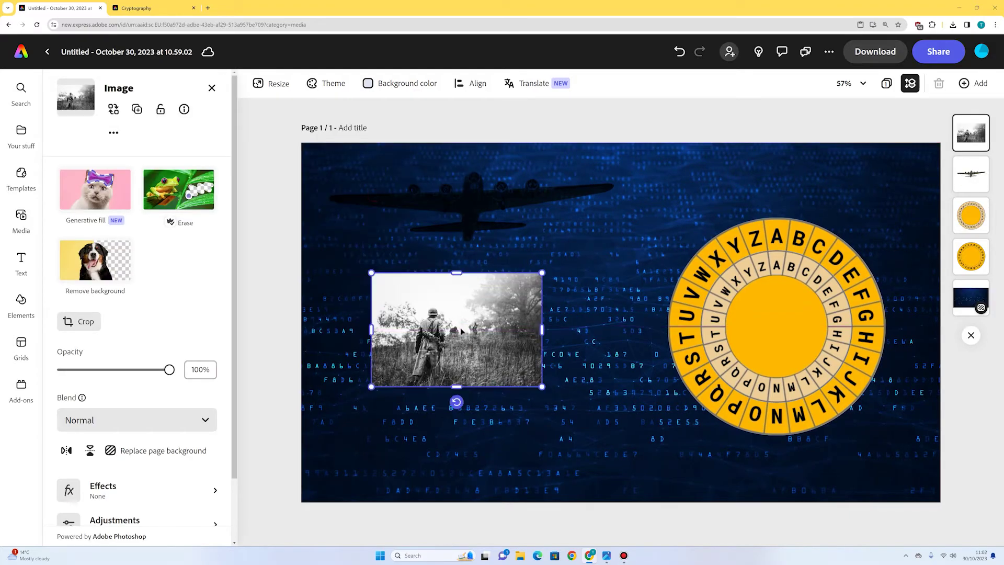
mouse_move(89, 271)
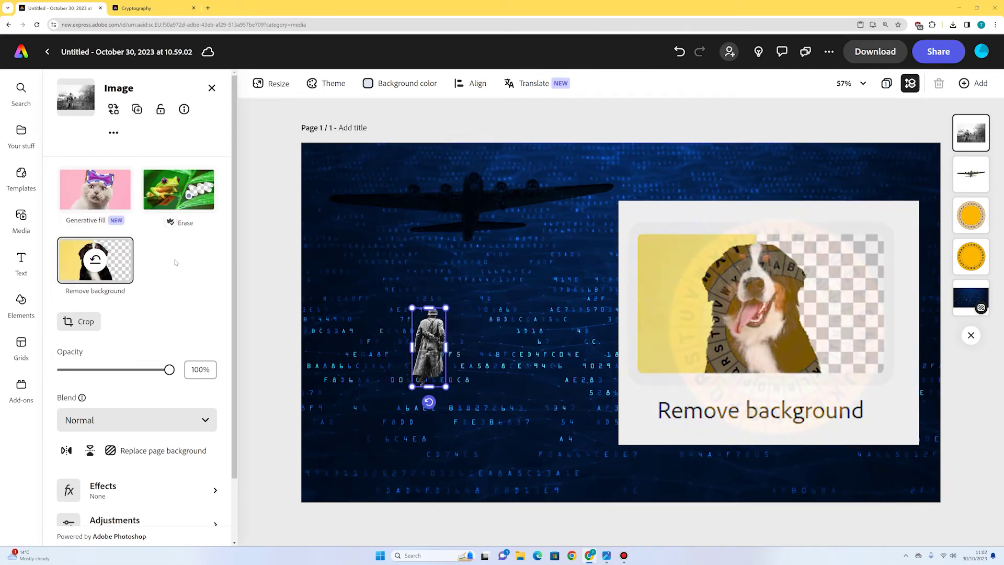
drag(502, 178, 536, 101)
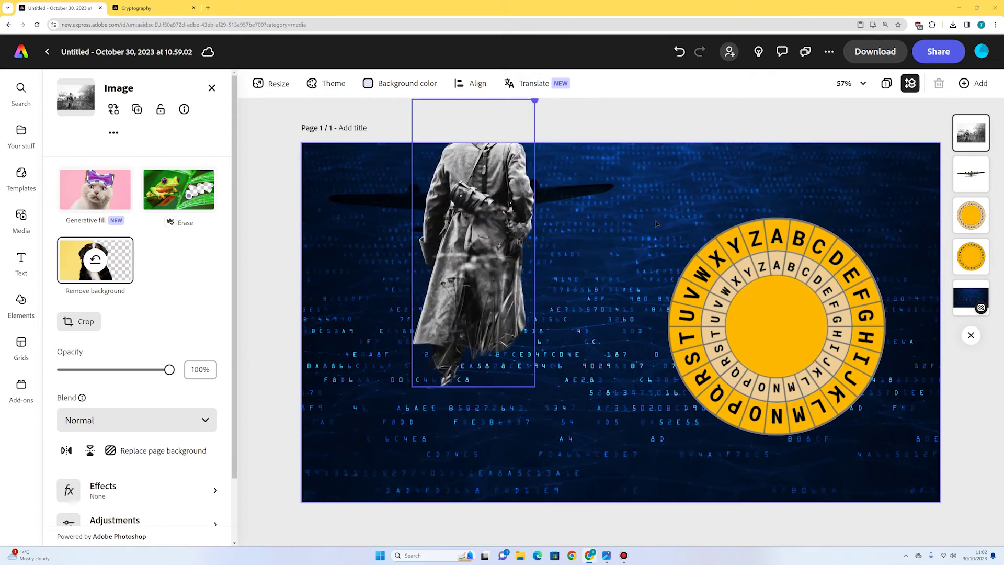
drag(468, 268, 665, 351)
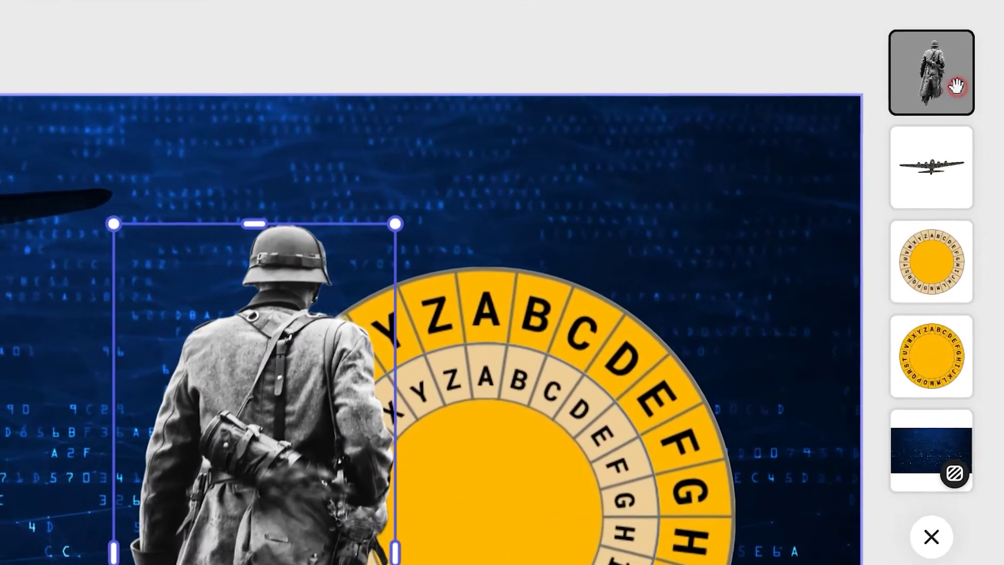
Send the soldier behind the cipher wheel, enlarge it, and fade it to 44% opacity
drag(971, 109, 960, 386)
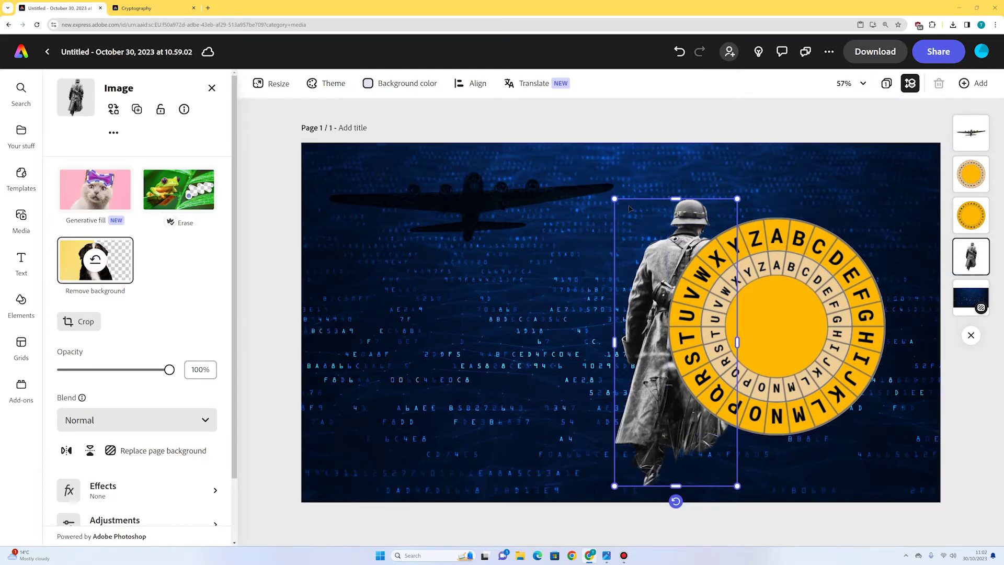
drag(615, 199, 607, 179)
drag(656, 225, 632, 224)
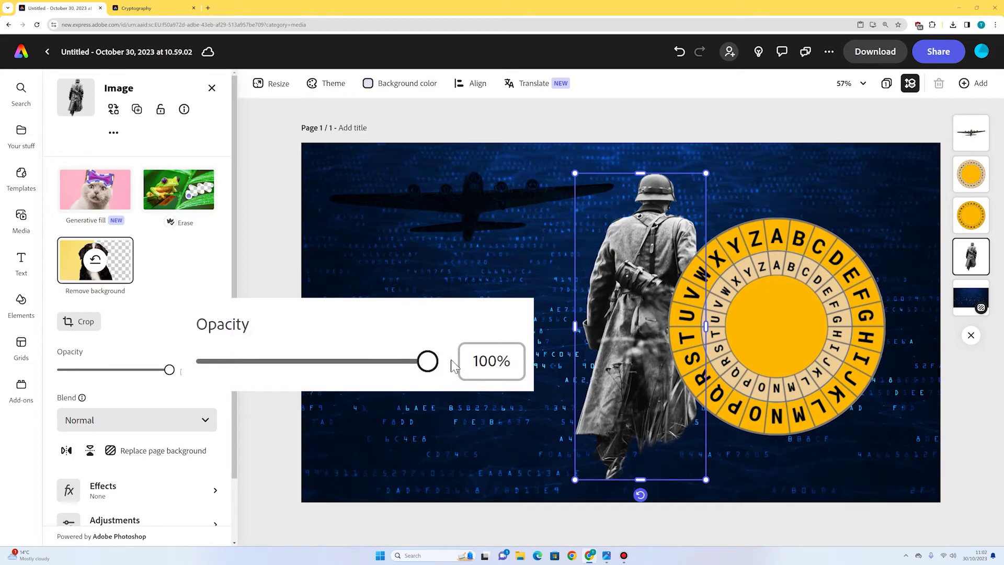
drag(170, 371, 108, 380)
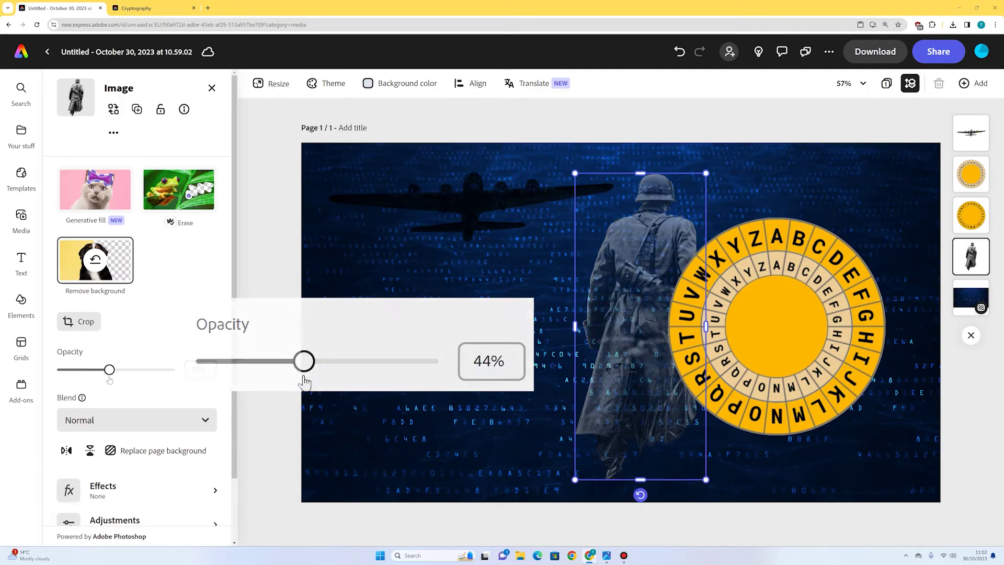
click(372, 442)
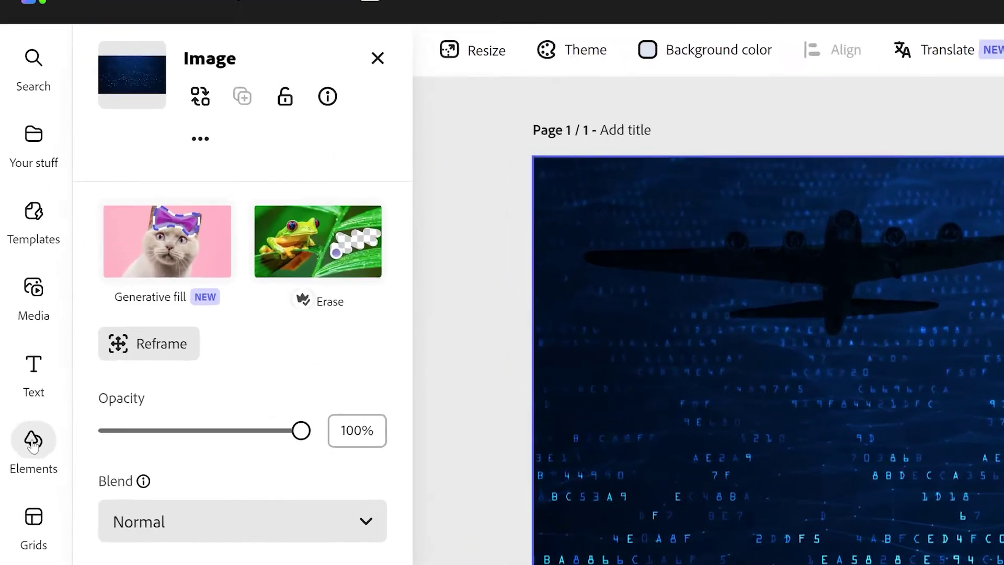
Search design elements for 'paper' and add two paper tape strips to the page
click(21, 302)
click(218, 157)
text(paper)
key(Return)
scroll(344, 446, down, 5)
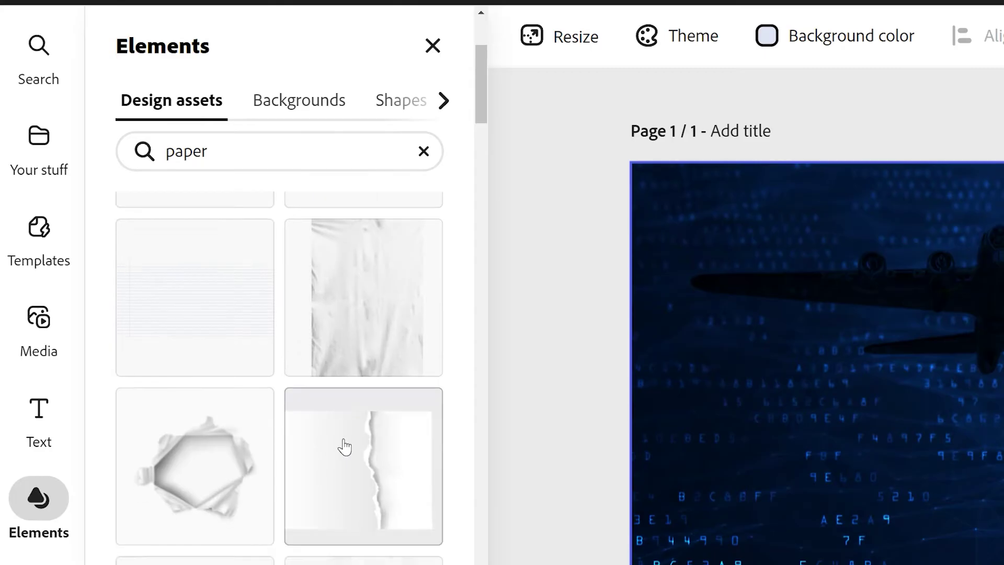
scroll(344, 446, down, 15)
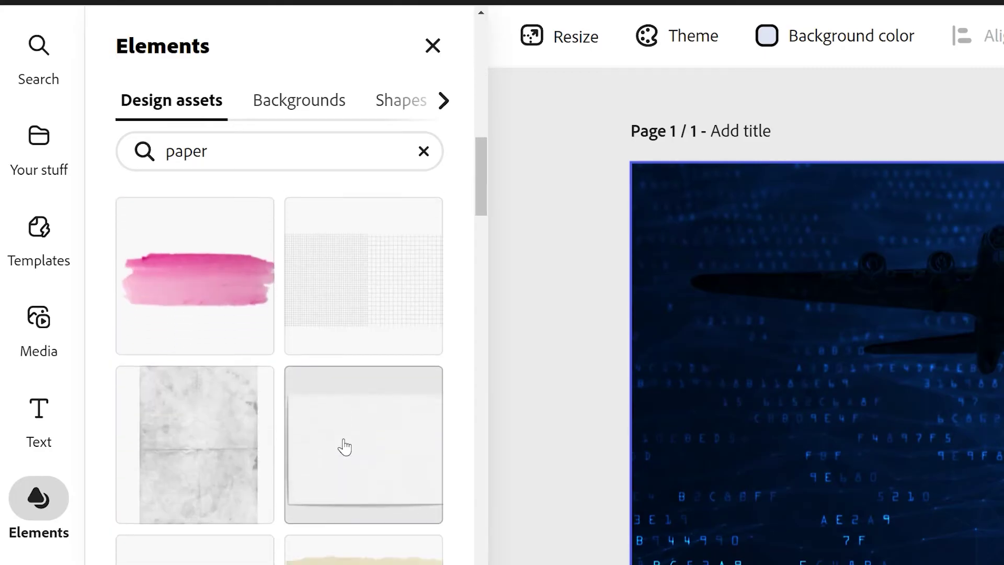
scroll(344, 446, down, 10)
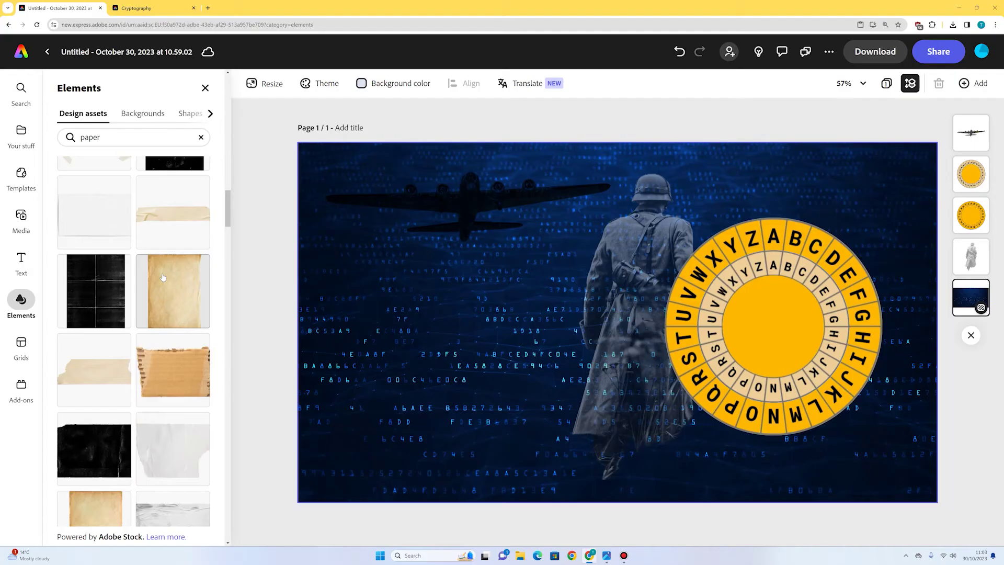
click(173, 221)
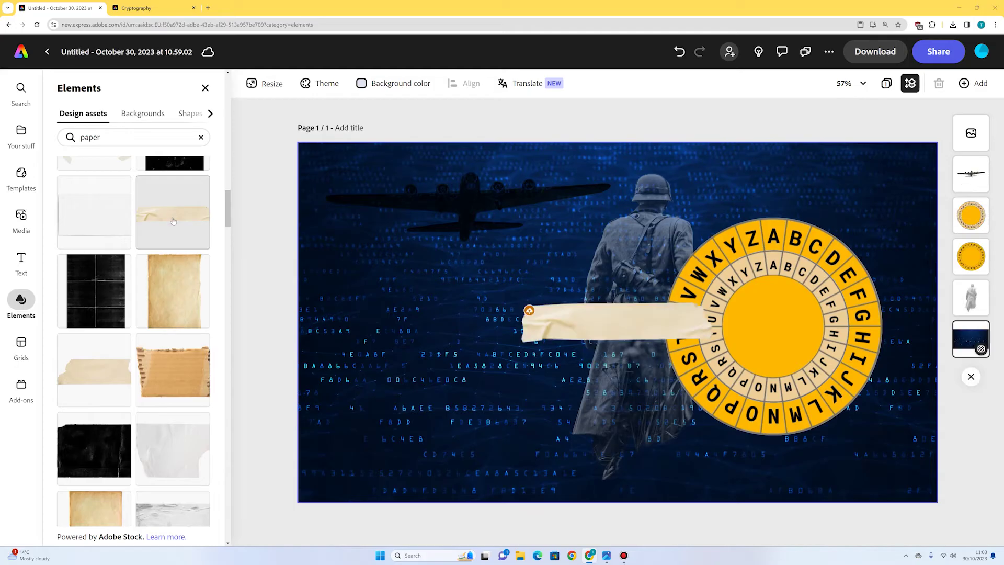
click(171, 223)
Position both tape strips left of the soldier, enlarging and slightly tilting each
drag(635, 322, 468, 283)
drag(538, 348, 358, 356)
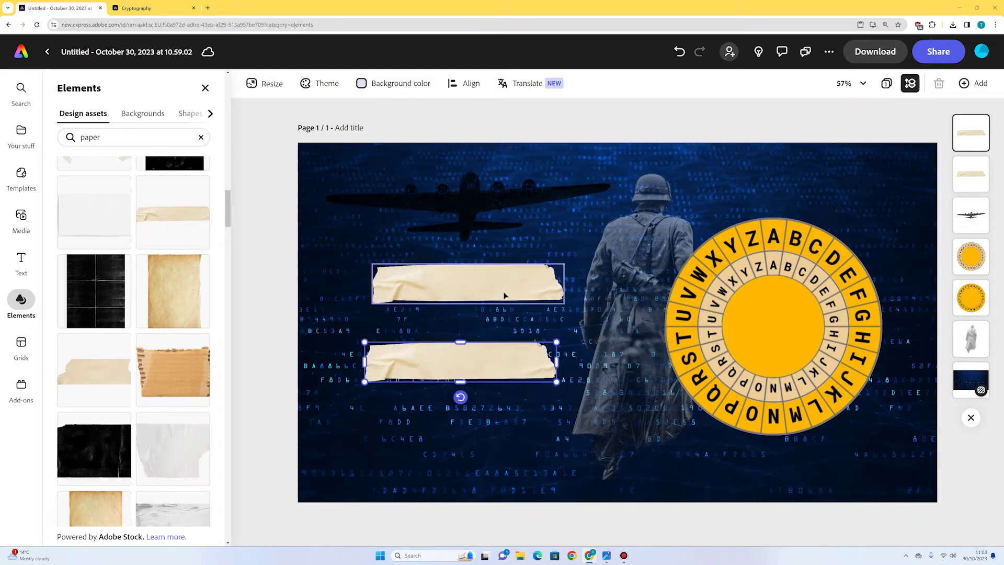
click(471, 286)
drag(566, 305, 542, 282)
drag(471, 325, 475, 322)
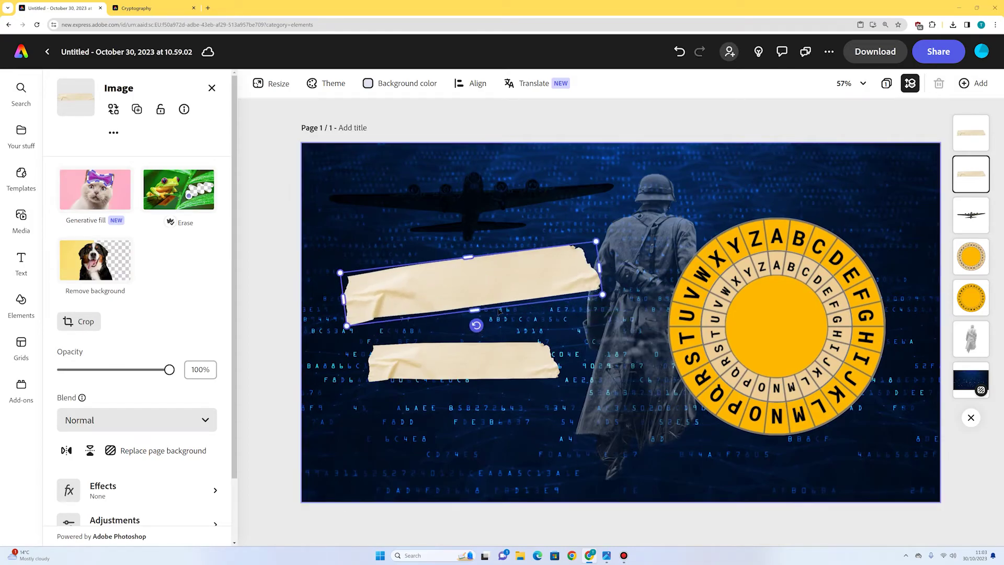
click(495, 367)
drag(560, 383, 636, 398)
drag(502, 412, 498, 413)
drag(555, 377, 525, 390)
click(934, 447)
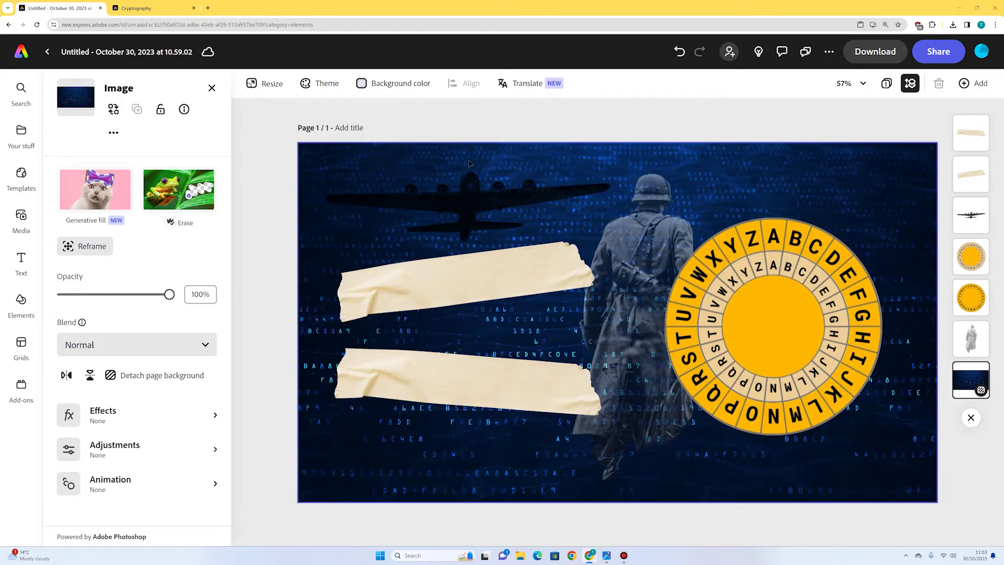
click(151, 8)
Open the Cipher Wheel page and turn the outer wheel to zero shift, A over A
scroll(712, 298, down, 6)
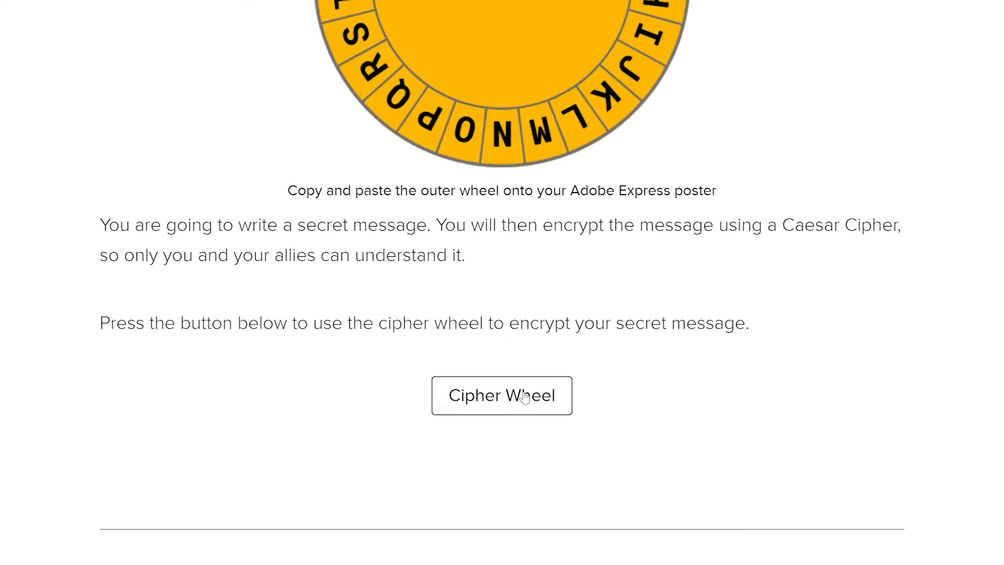
click(510, 411)
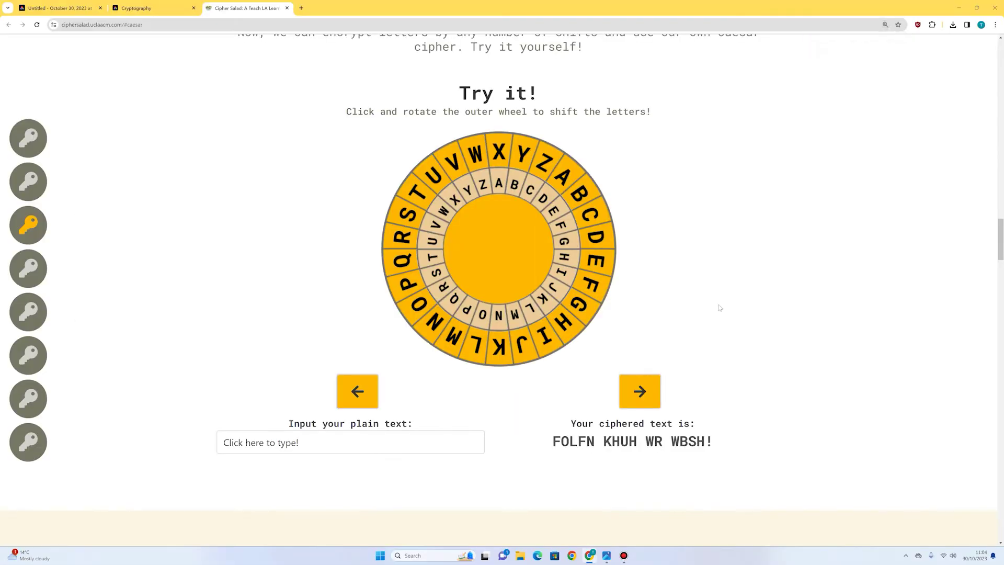
drag(499, 157, 452, 150)
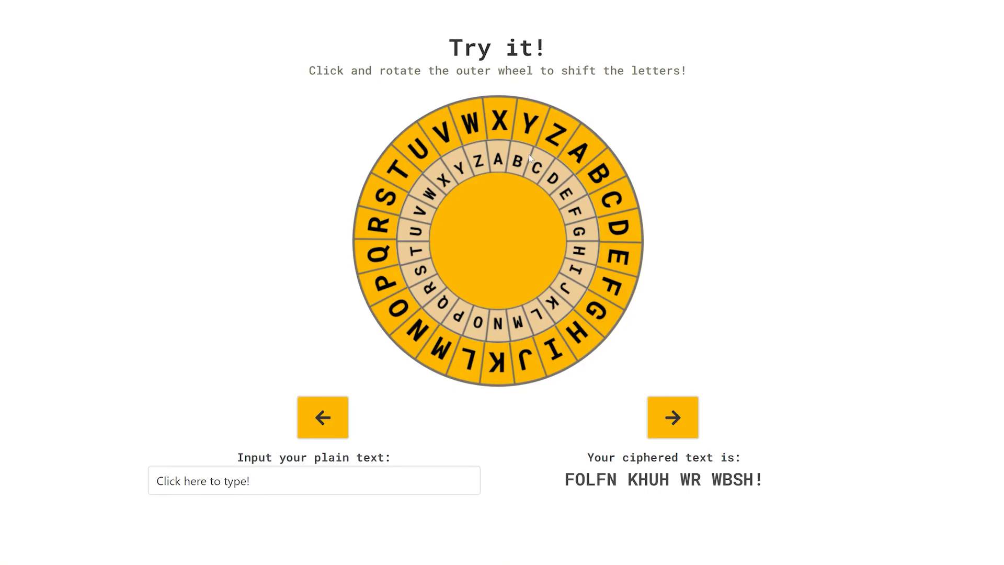
drag(476, 131, 371, 156)
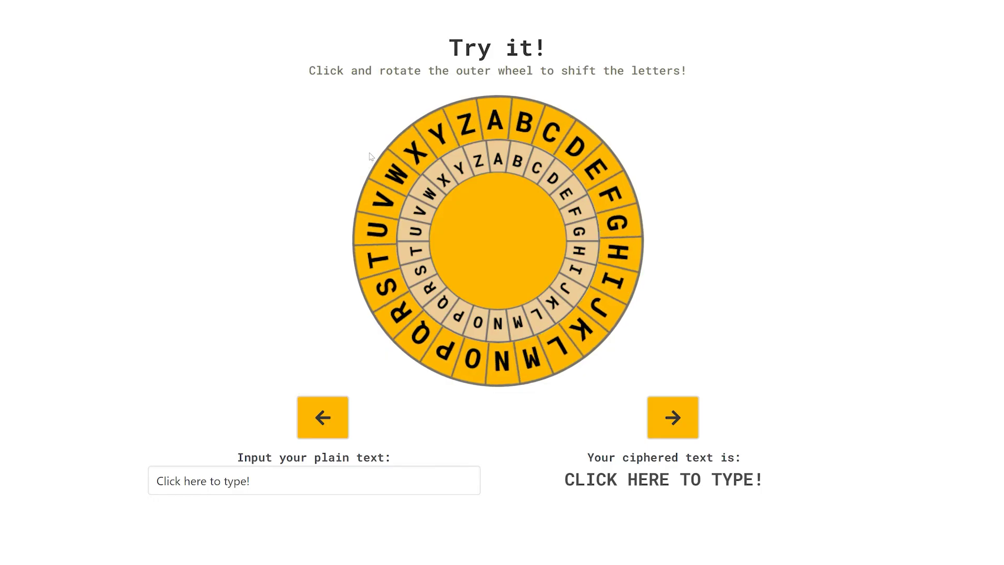
Replace the placeholder plain text with 'This secret message'
drag(297, 476, 162, 461)
text(This)
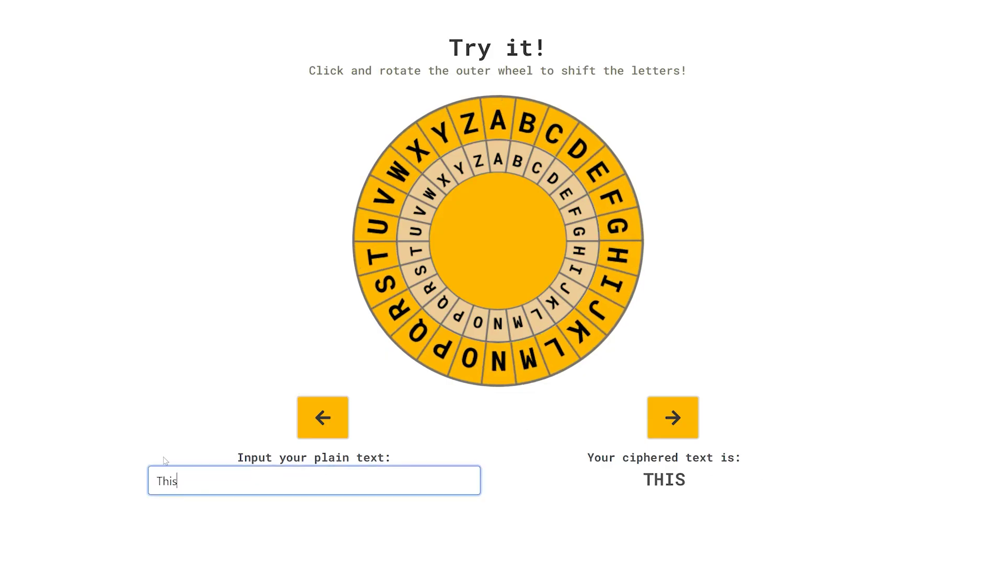
text( secret message)
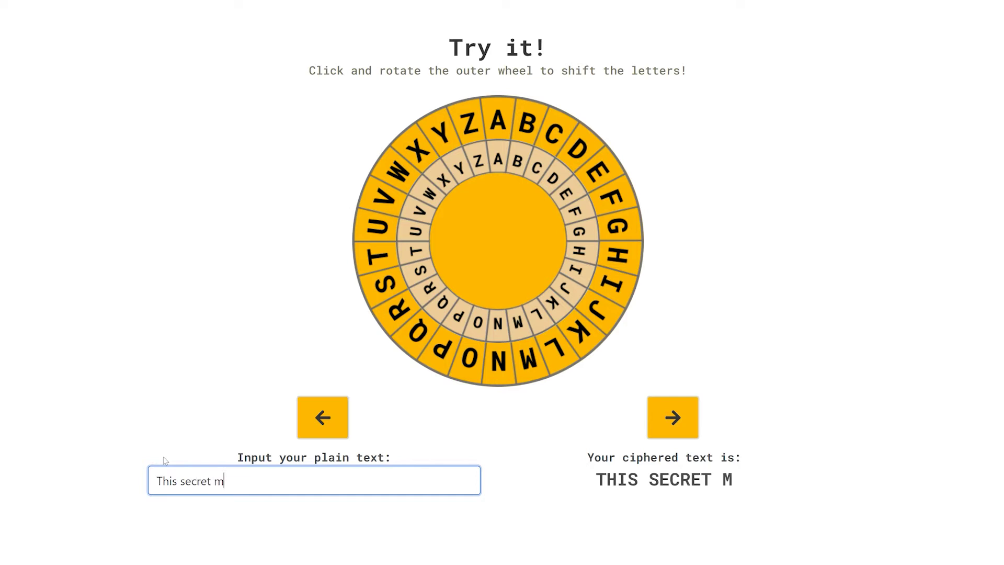
click(921, 486)
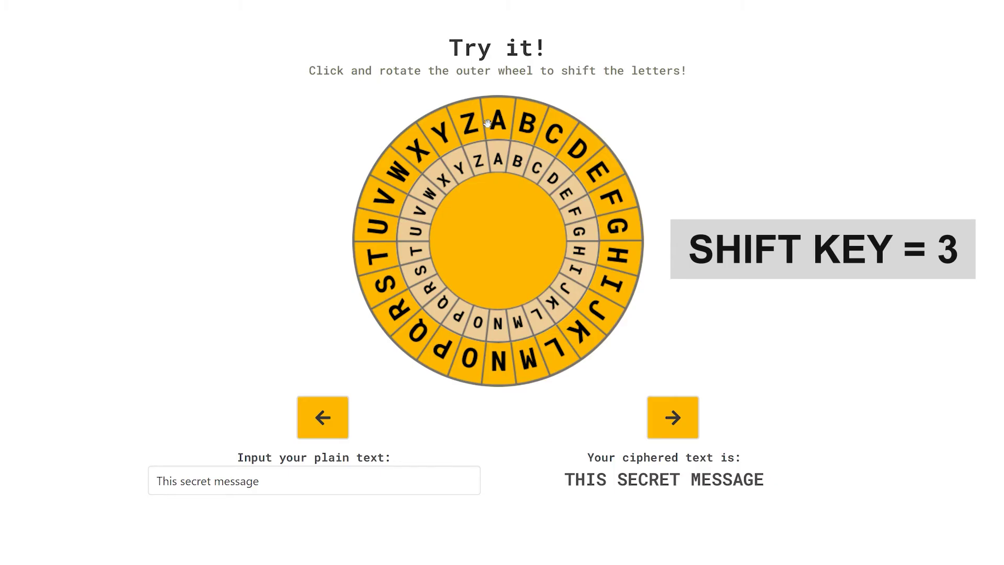
Turn the outer wheel to shift 3, producing 'WKLV VHFUHW PHVVDJH'
drag(495, 120, 558, 171)
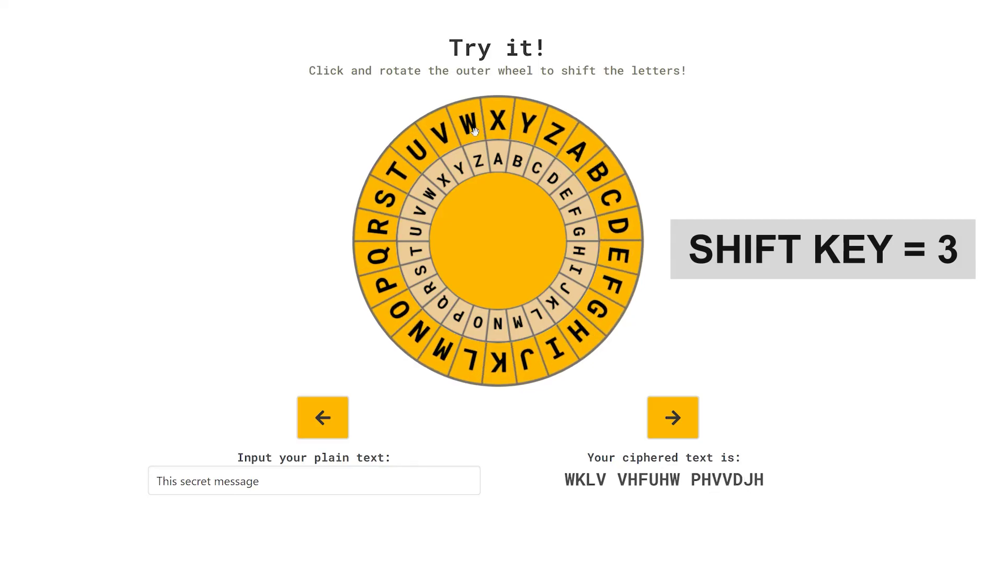
click(181, 479)
click(165, 482)
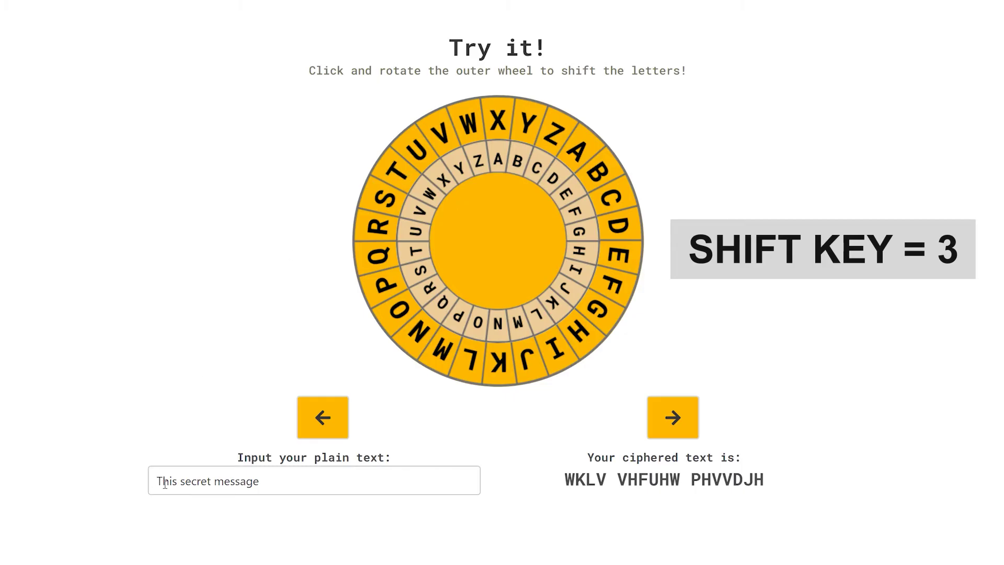